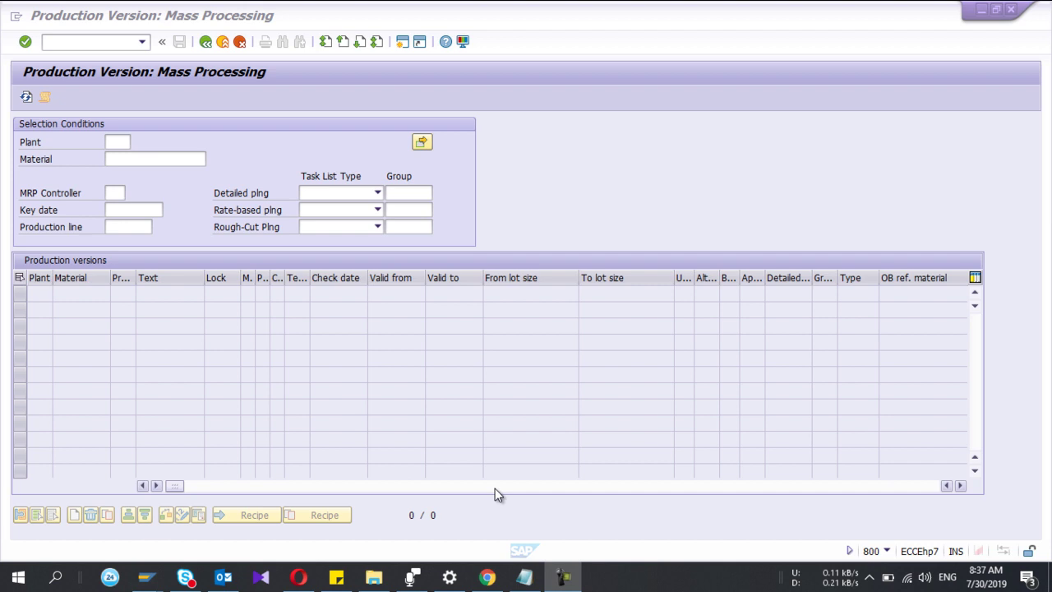
Step: Start transaction C223 with /nc223
left_click(69, 43)
type("/nc223")
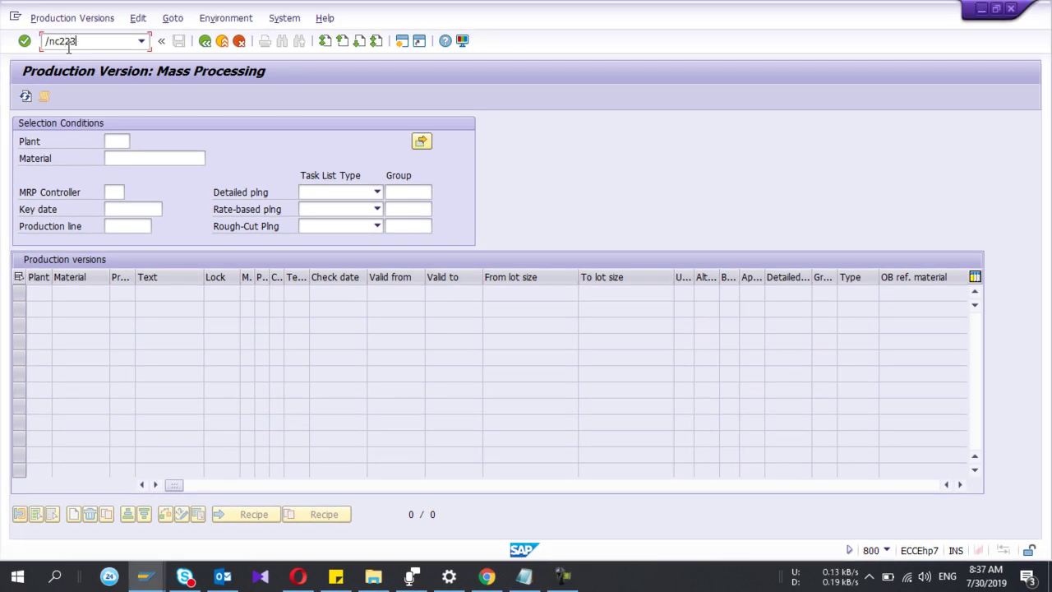
key("Return")
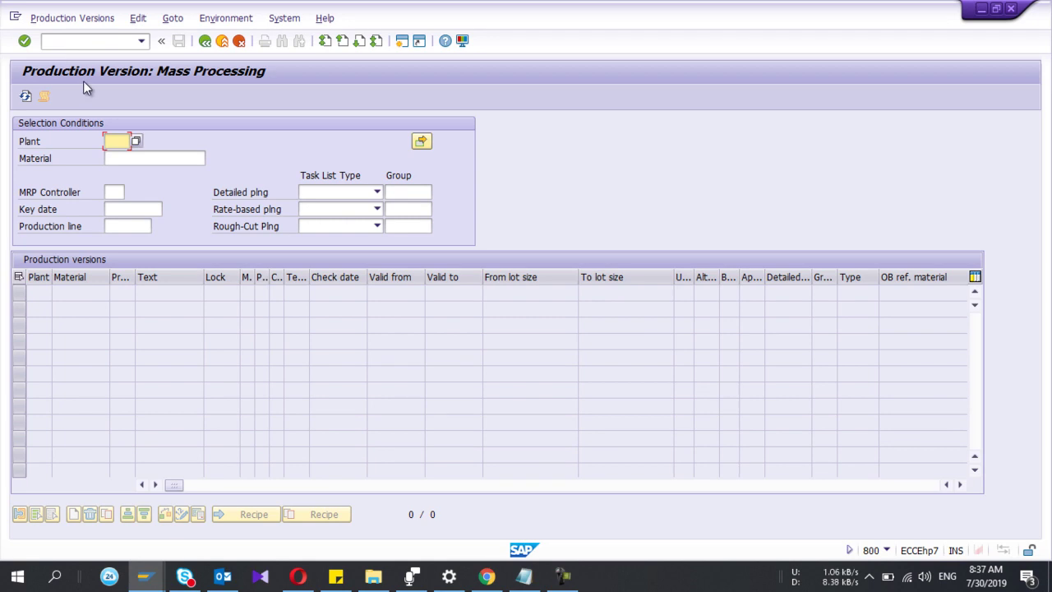
Step: Select plant PT01 and material ZR02101; no production versions exist yet
left_click(116, 139)
key("Down")
key("Return")
key("Tab")
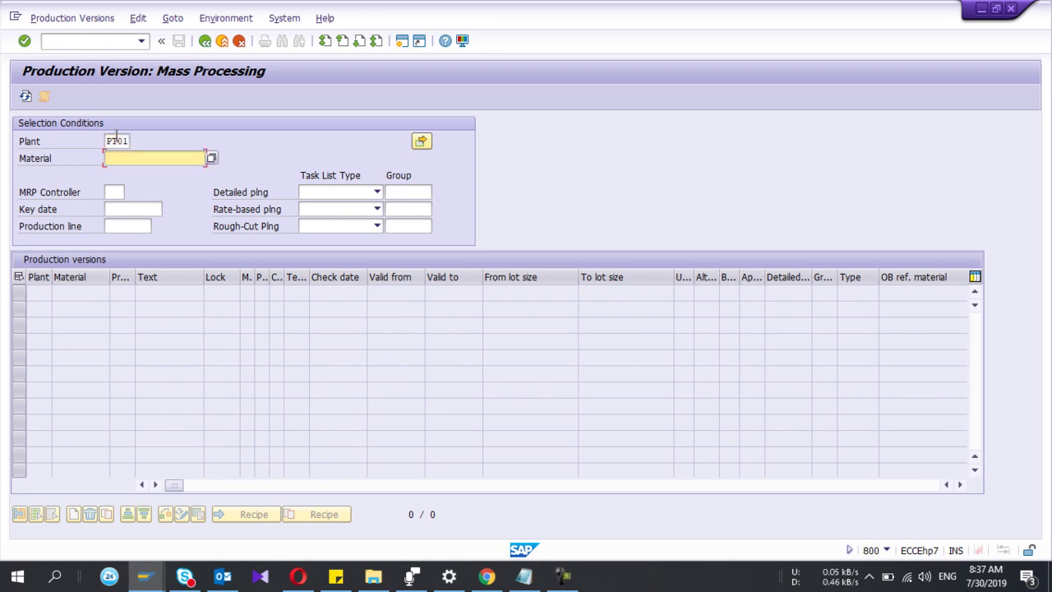
key("Return")
key("Return")
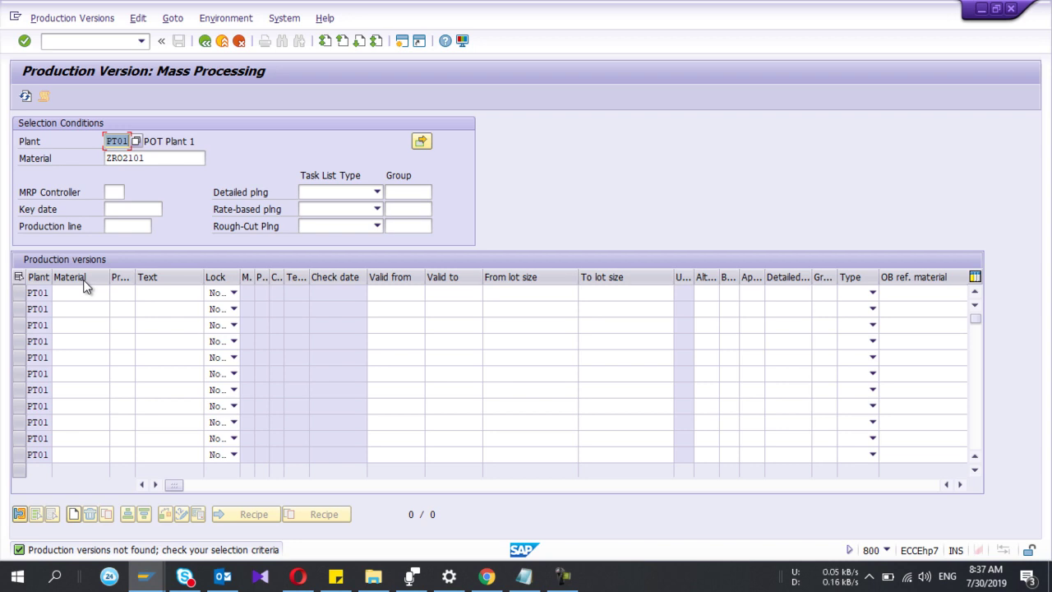
Step: Bring up the Notepad notes and correct the Routing misspelling on the Ver 2 line
left_click(517, 579)
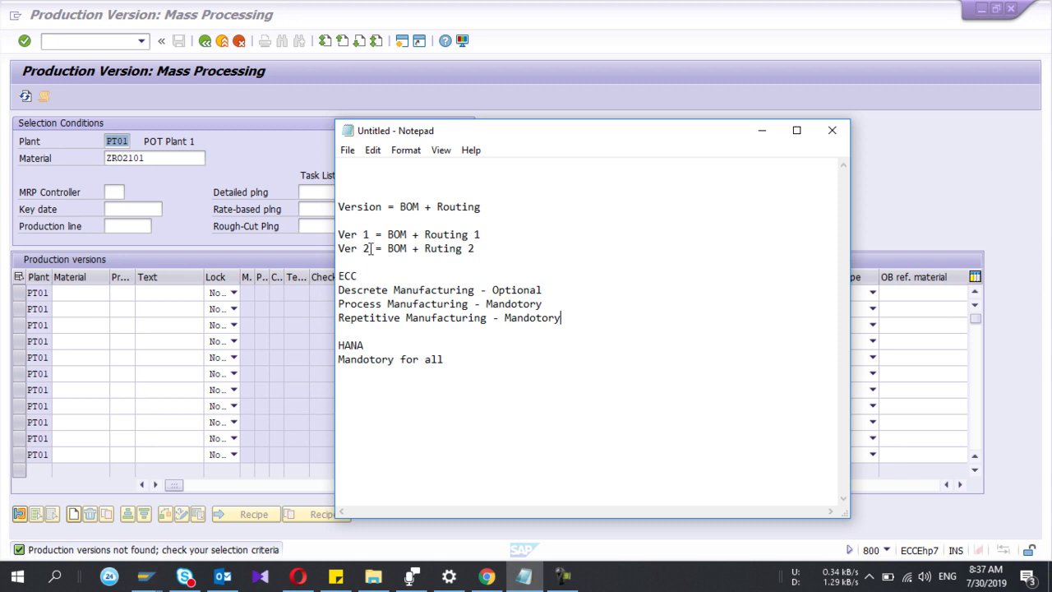
double_click(349, 205)
left_click(350, 205)
left_click(362, 249)
type("u")
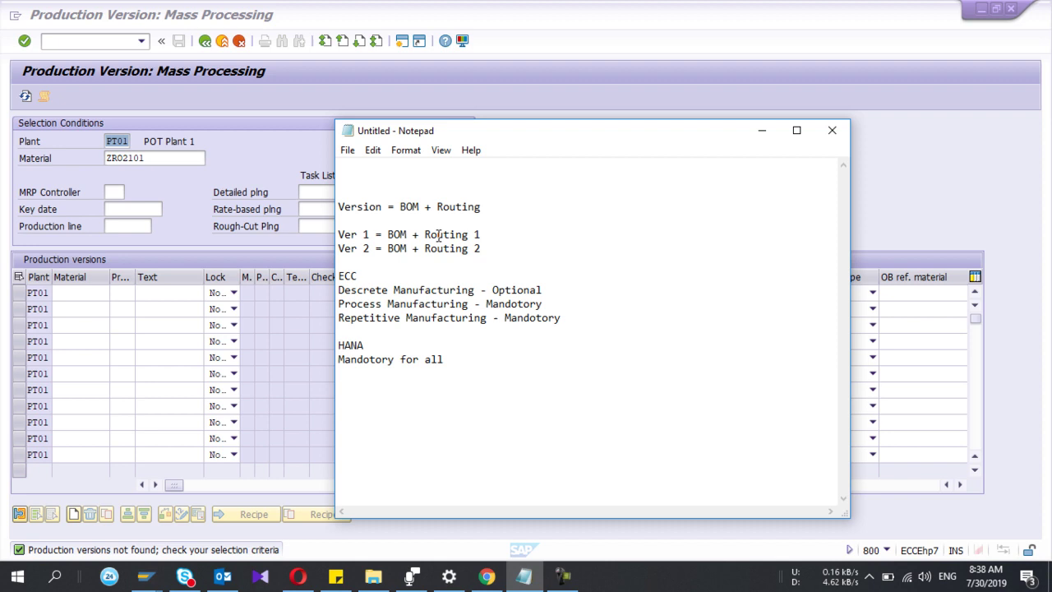
Step: Change the notes to Ver 1 = BOM1 + Routing 1 and Ver 2 = BOM2 + Routing 1
left_click(437, 236)
left_click(409, 235)
type("1")
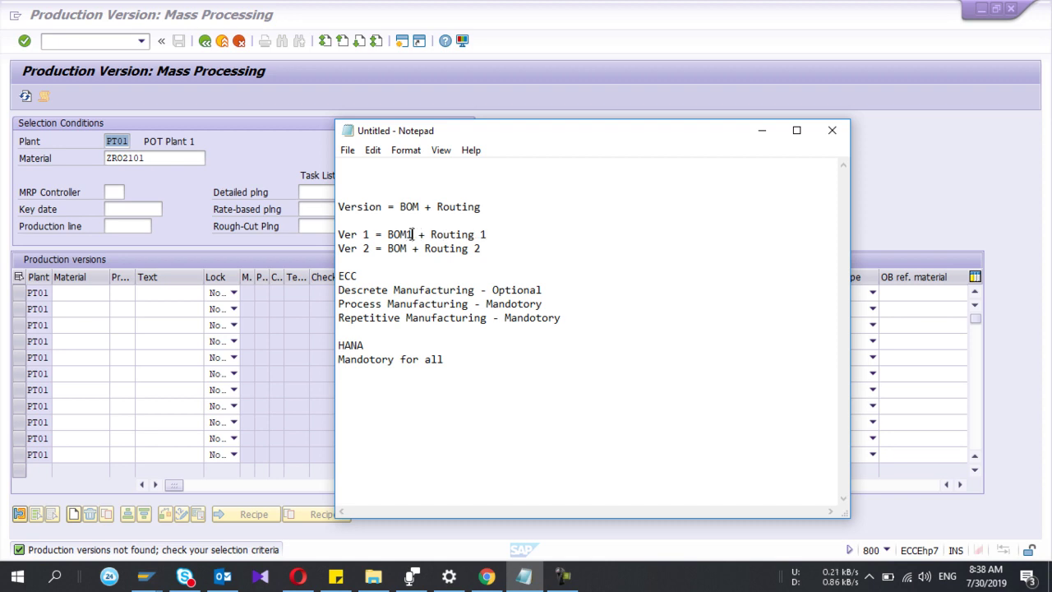
key("Down")
key("Left")
type("2")
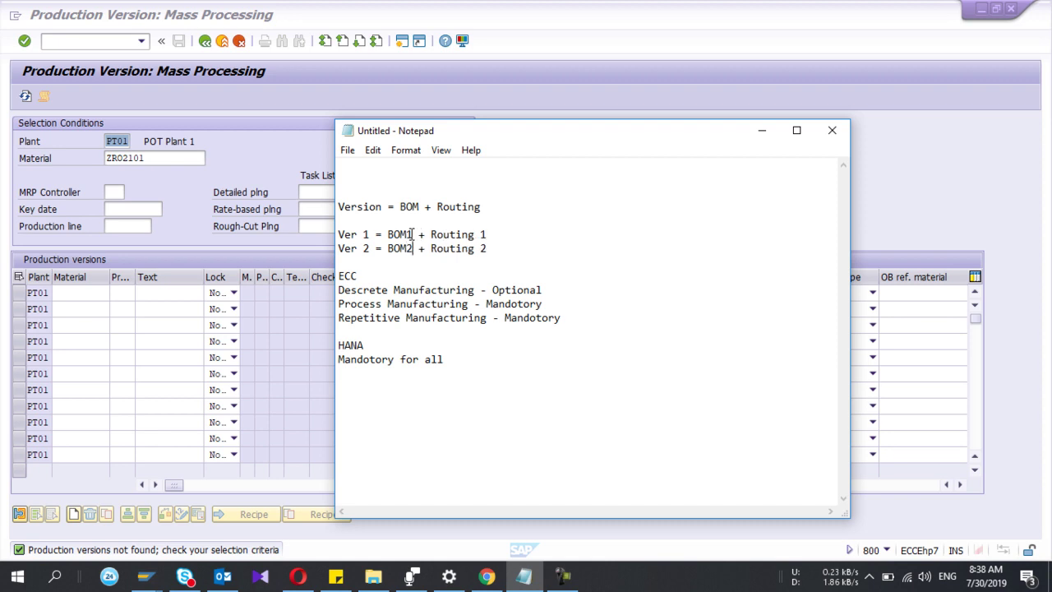
left_click(490, 248)
key("BackSpace")
type("1")
Step: Review the 'Mandotory' Process and Repetitive lines, then minimize Notepad
left_click_drag(562, 318, 482, 304)
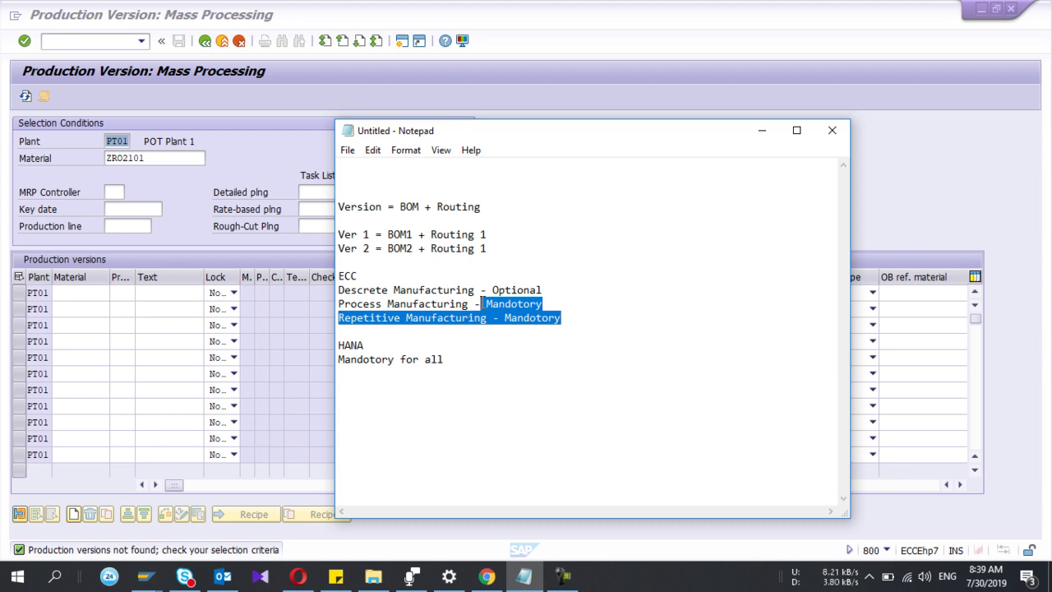
left_click(381, 344)
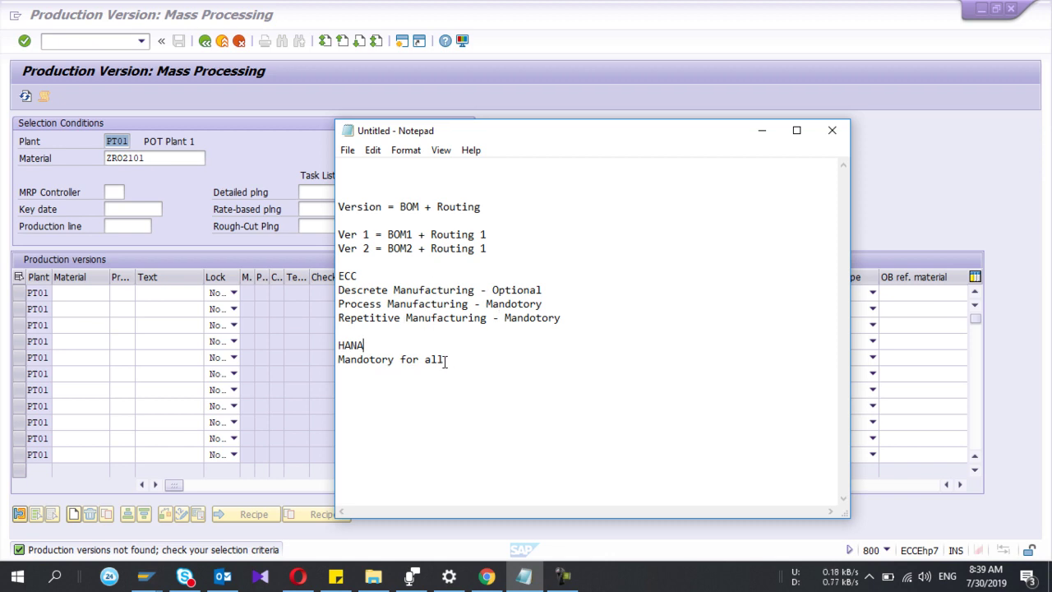
left_click(762, 131)
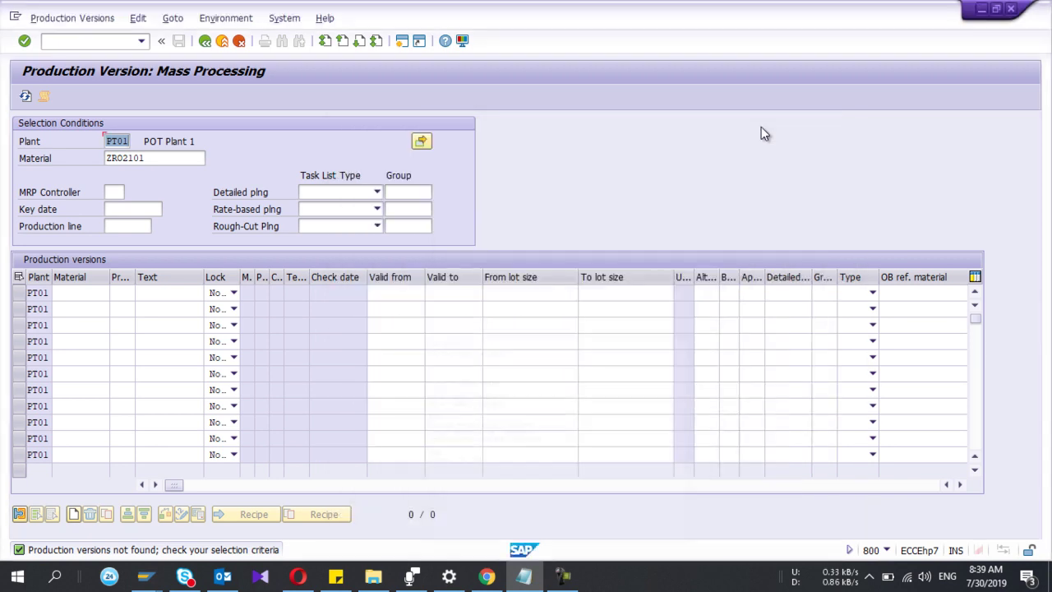
Step: Enter a grid row with material ZR02101, version V1 and text 'Version 1'
left_click(73, 302)
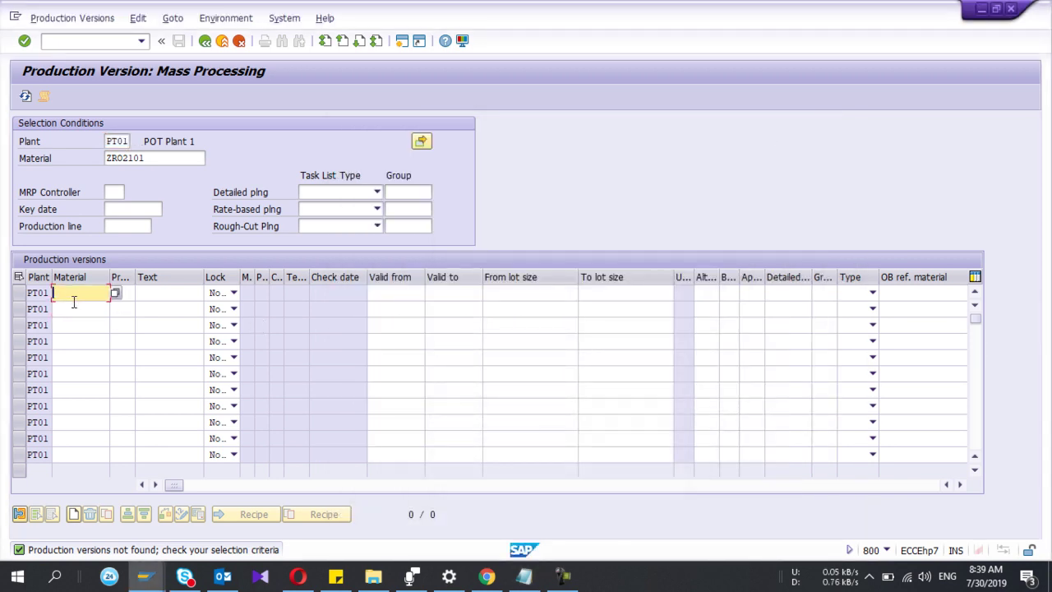
left_click(73, 301)
key("Down")
key("Down")
key("Return")
key("Tab")
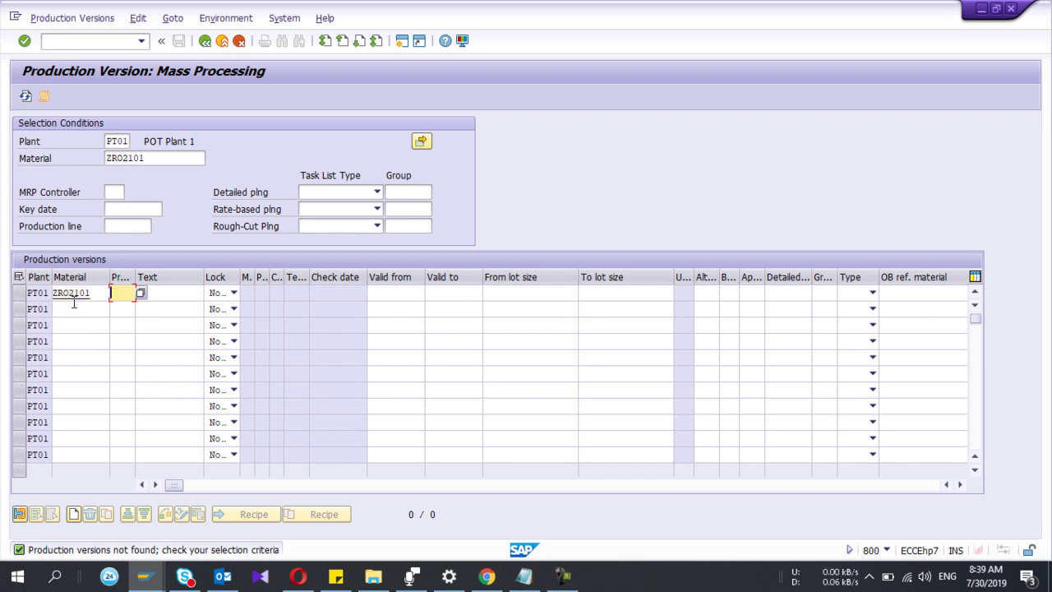
type("V1")
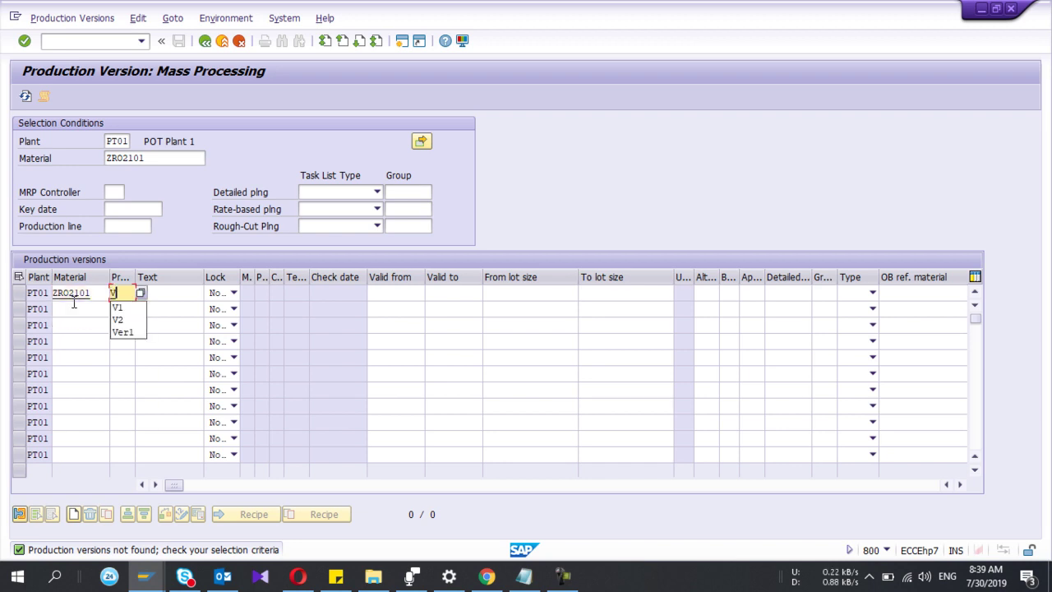
key("Tab")
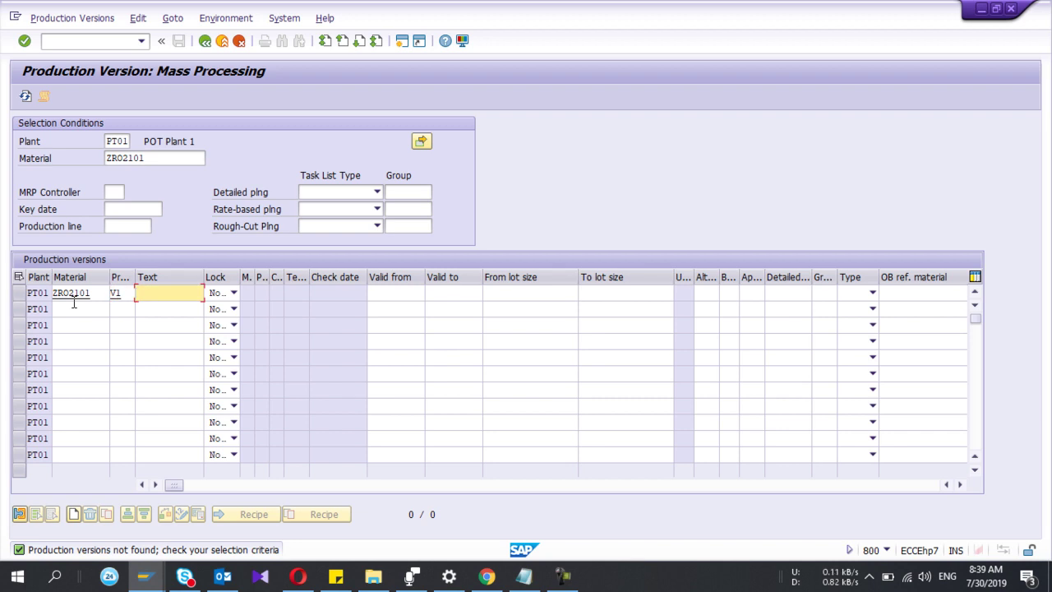
type("Ver")
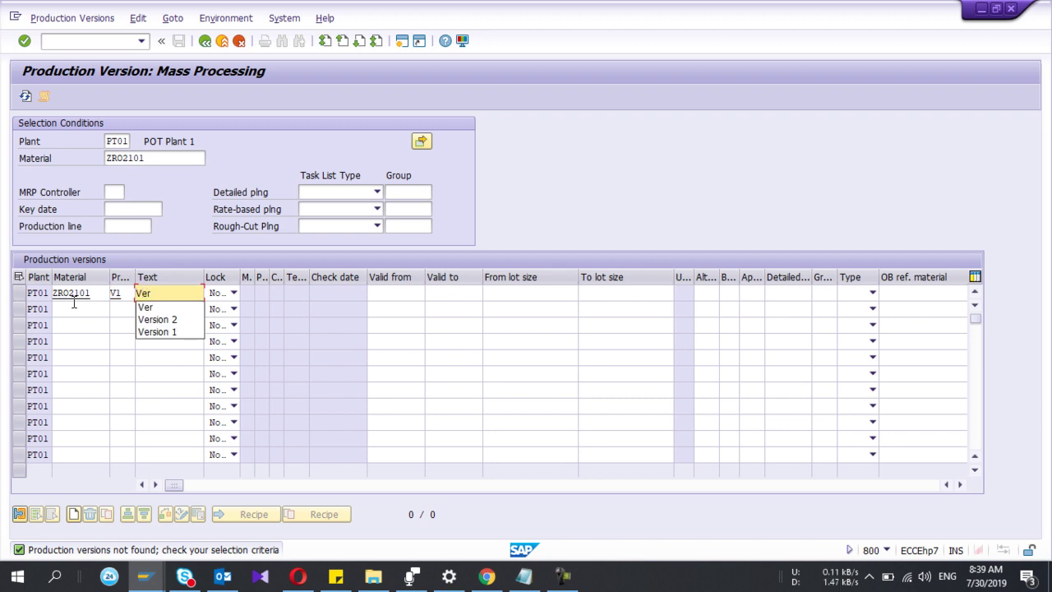
type("sion 1")
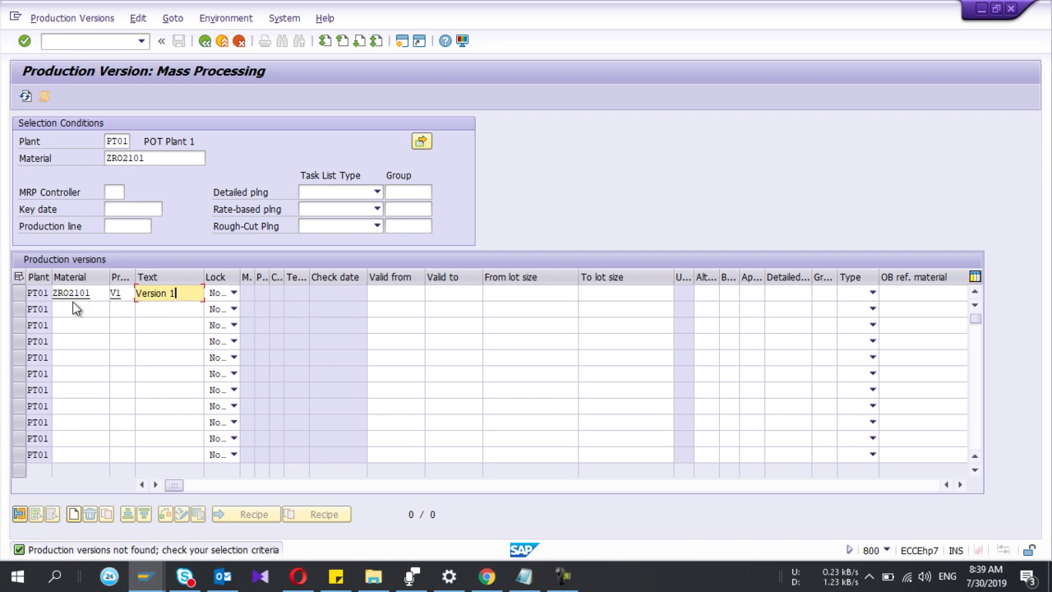
Step: Accept V1's default validity from 30.07.2019 to 31.12.9999
key("Return")
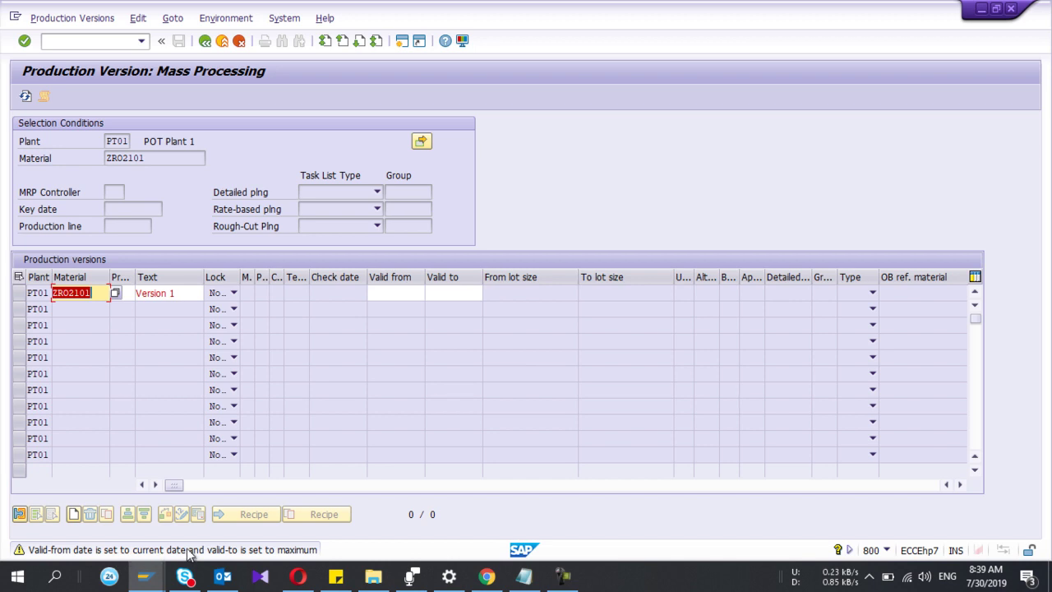
key("Return")
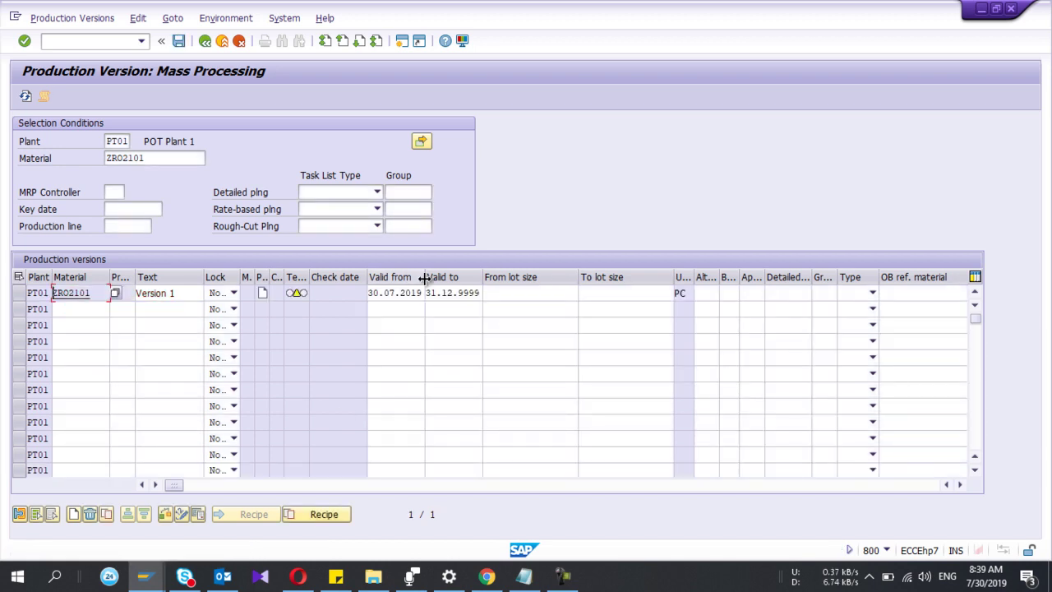
left_click(395, 294)
left_click(448, 293)
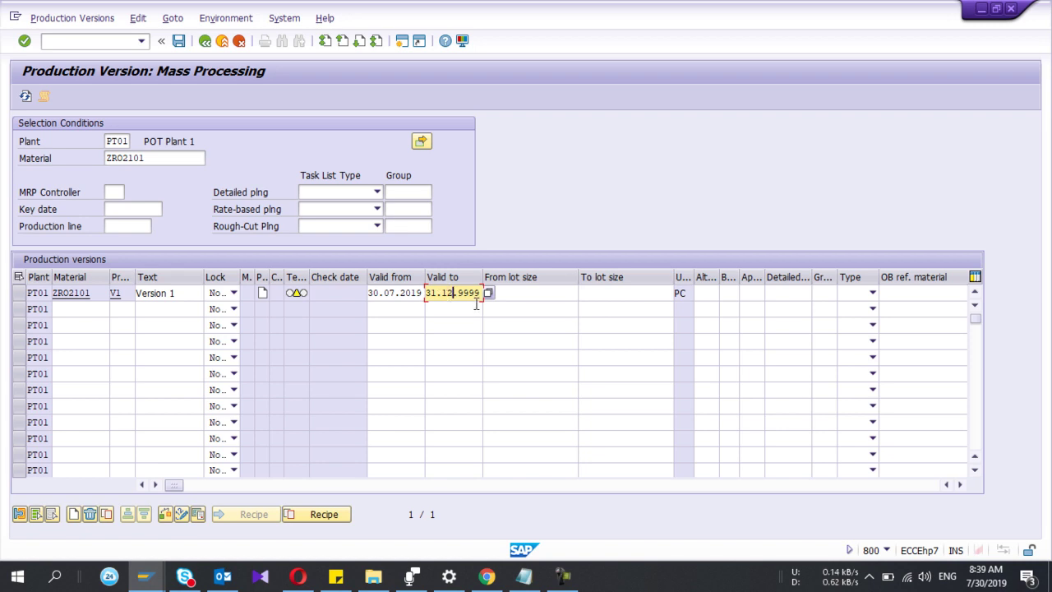
left_click(530, 293)
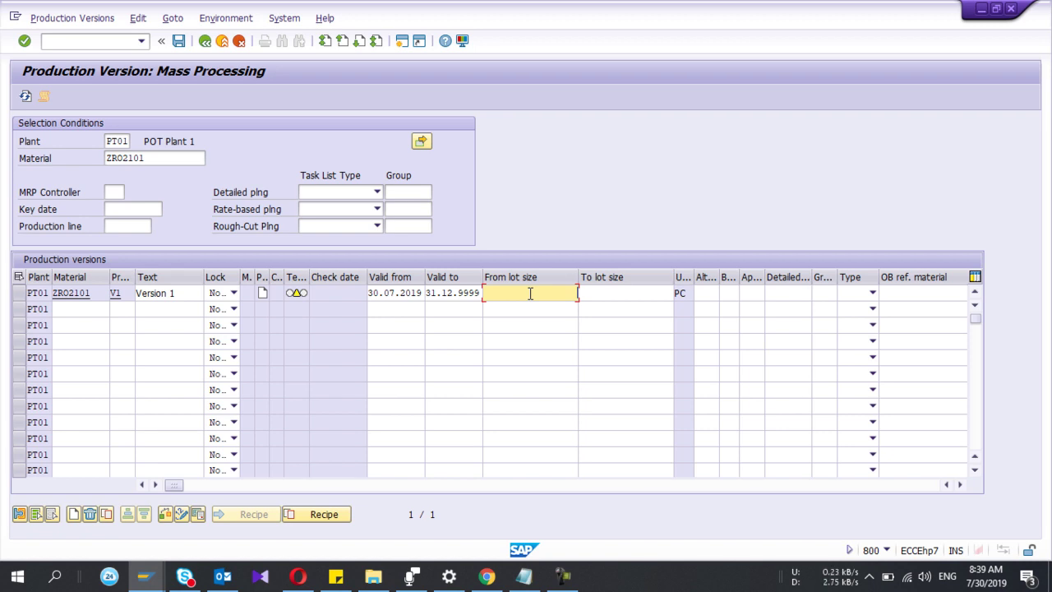
Step: Open V1's detail screen and set the detailed planning task list type to N Routing
double_click(261, 293)
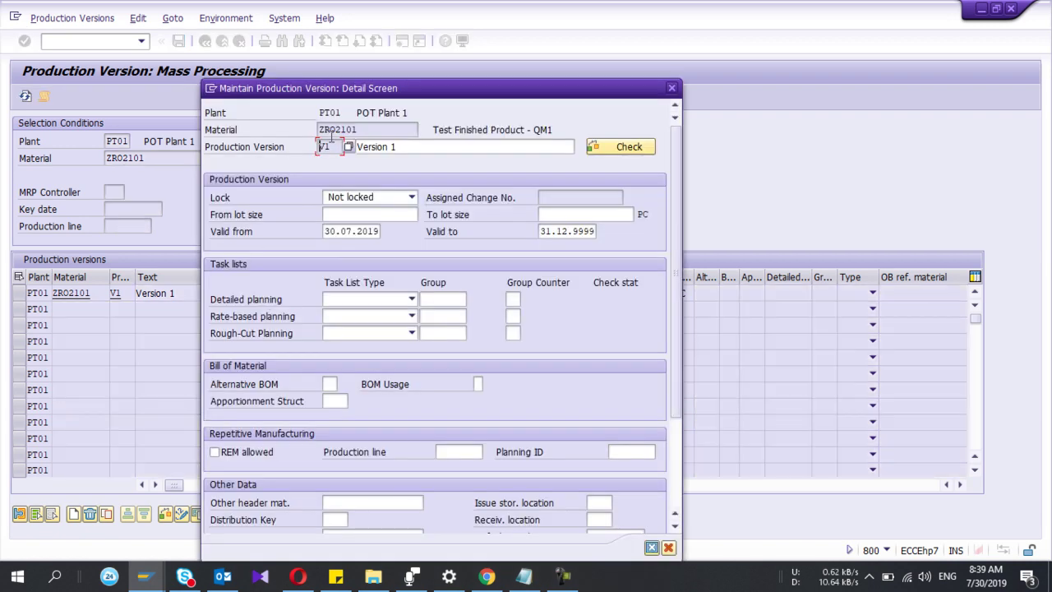
left_click_drag(366, 92, 366, 67)
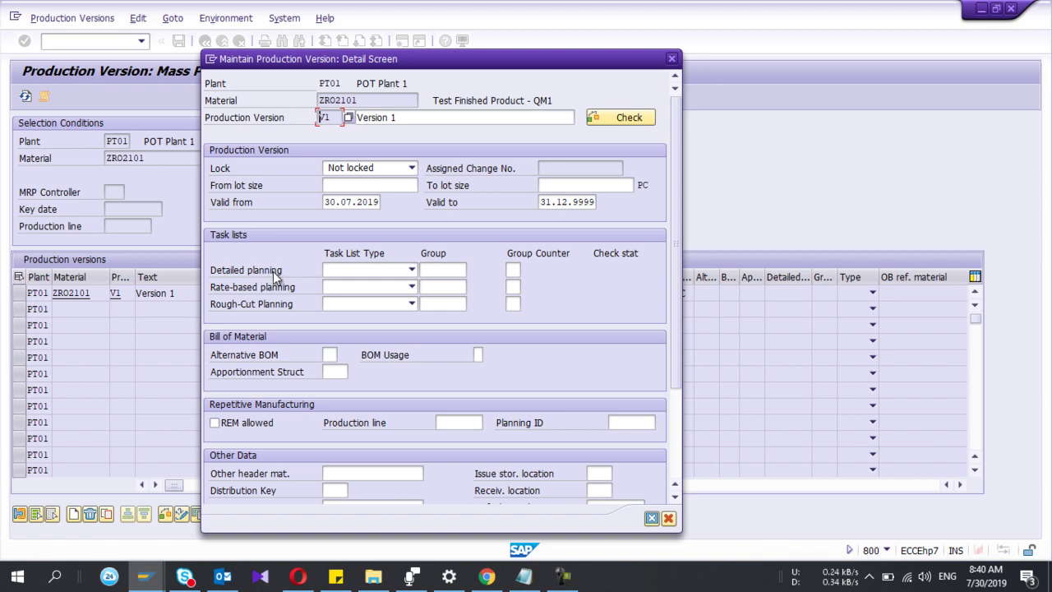
left_click(352, 274)
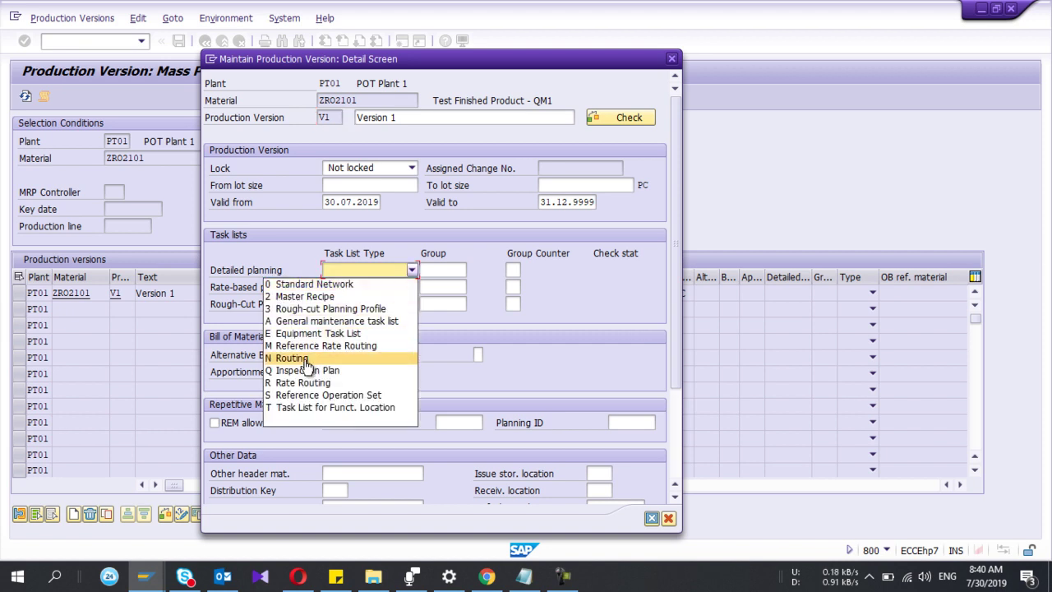
left_click(304, 359)
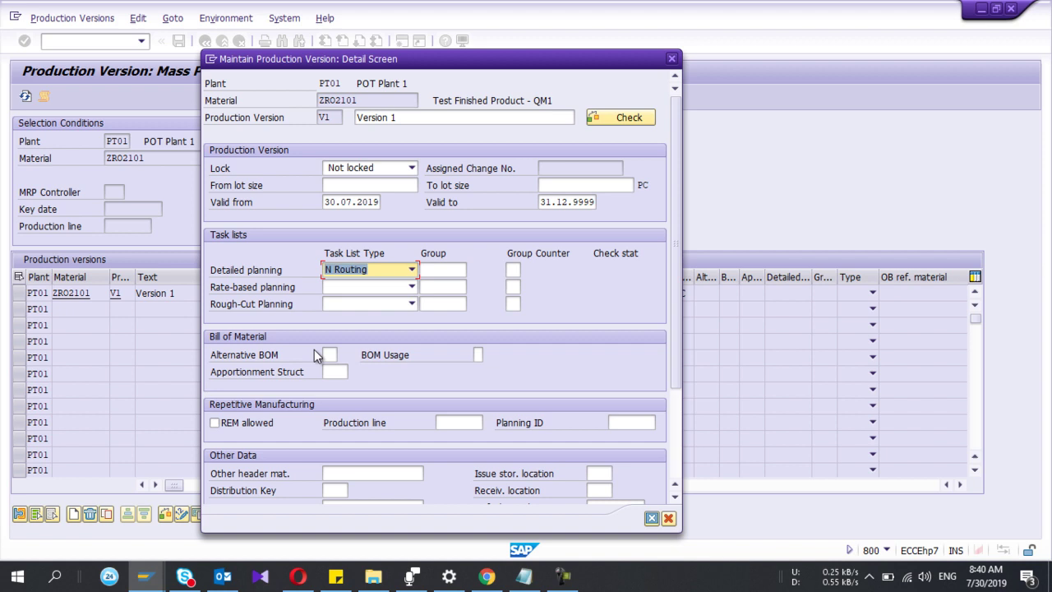
left_click(378, 271)
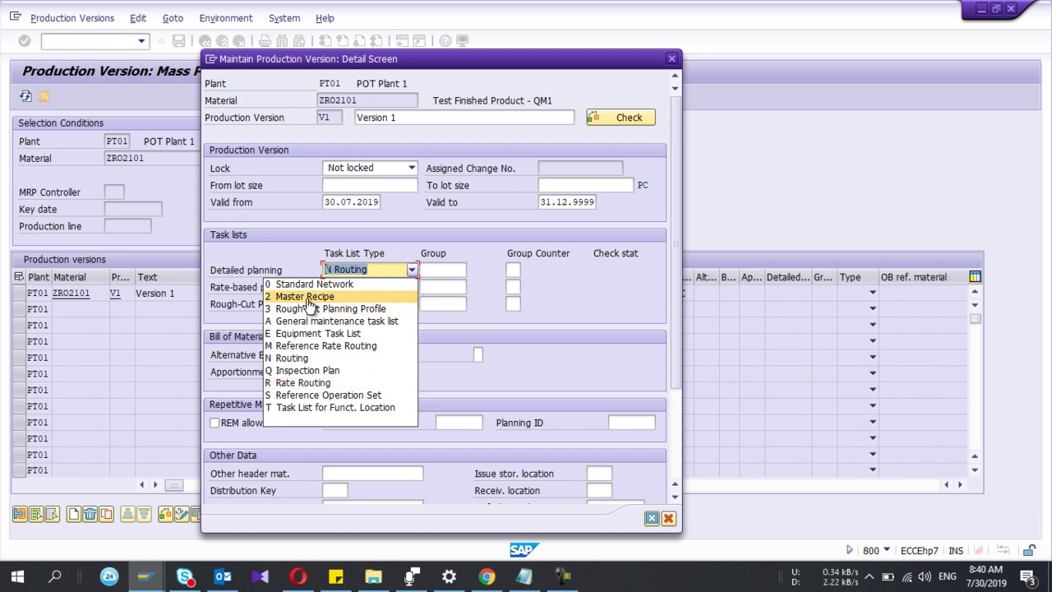
left_click(451, 270)
left_click(451, 269)
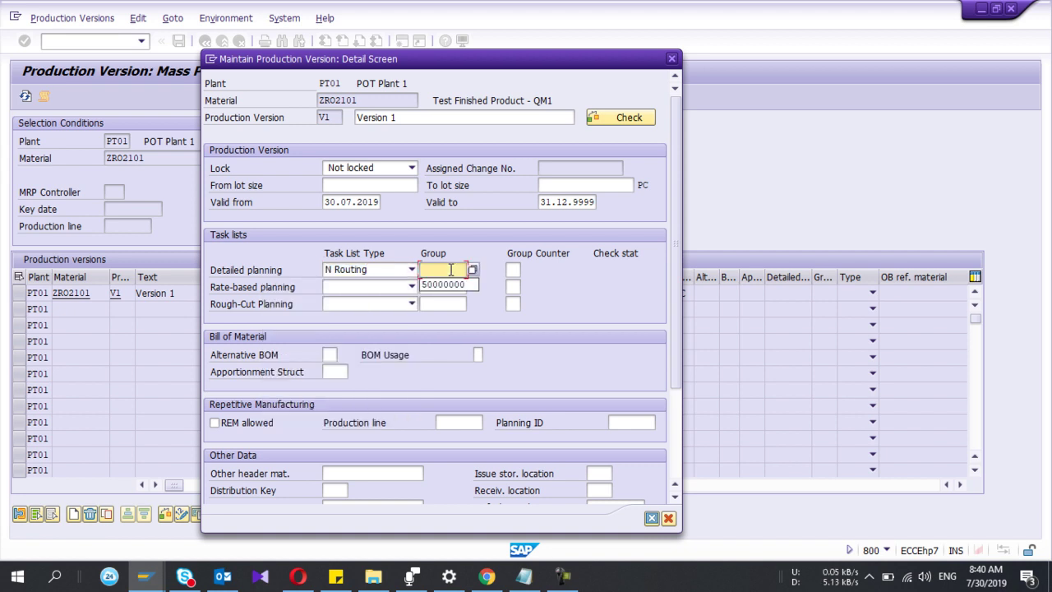
Step: Assign routing group 50001489 with group counter 1 to V1
left_click(473, 270)
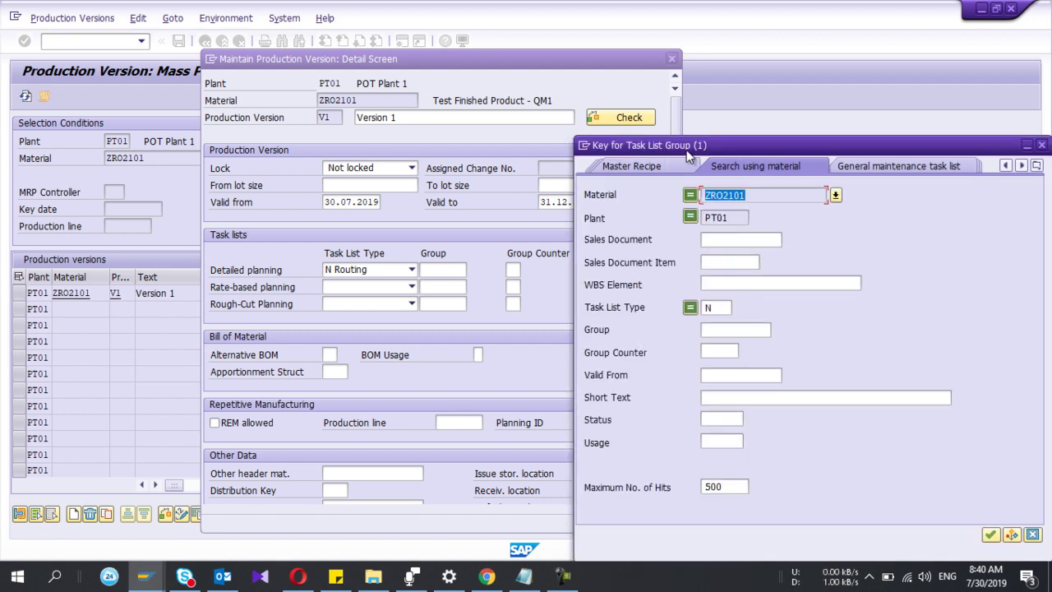
left_click_drag(679, 149, 653, 140)
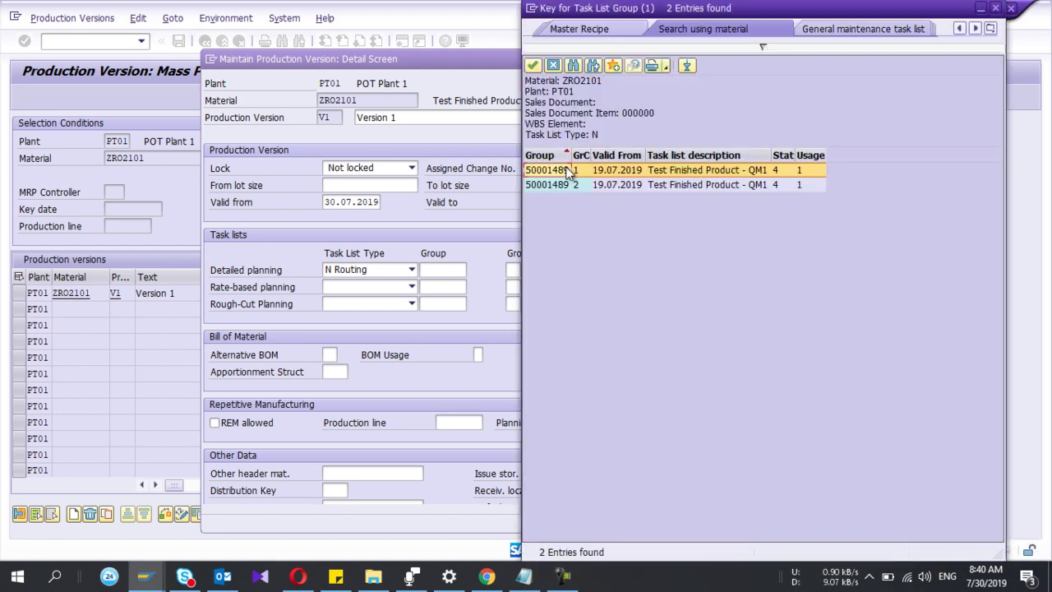
double_click(586, 172)
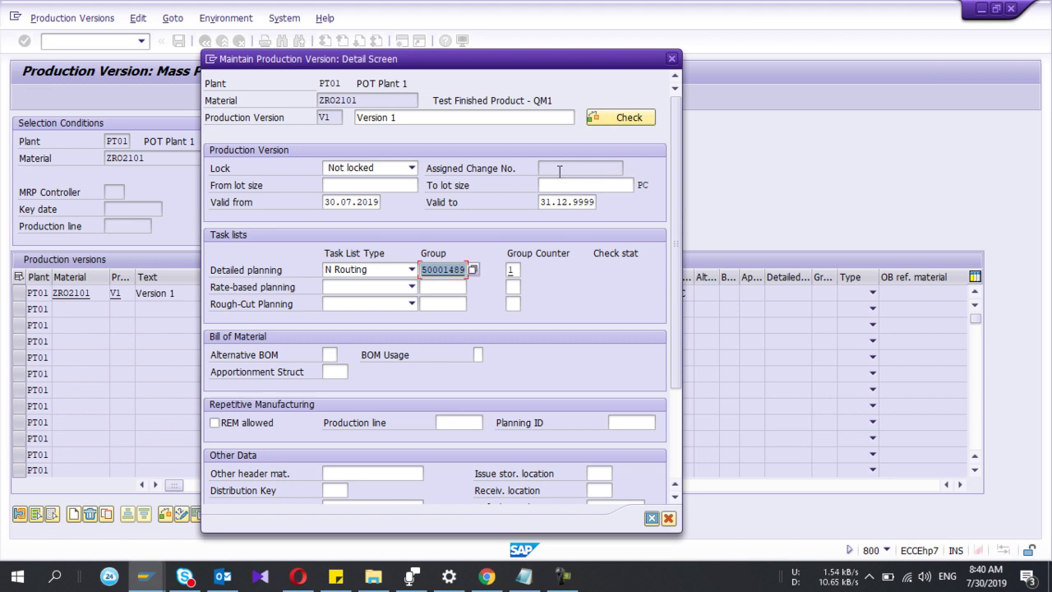
Step: Set V1's alternative BOM to 1 with BOM usage 1
left_click(332, 355)
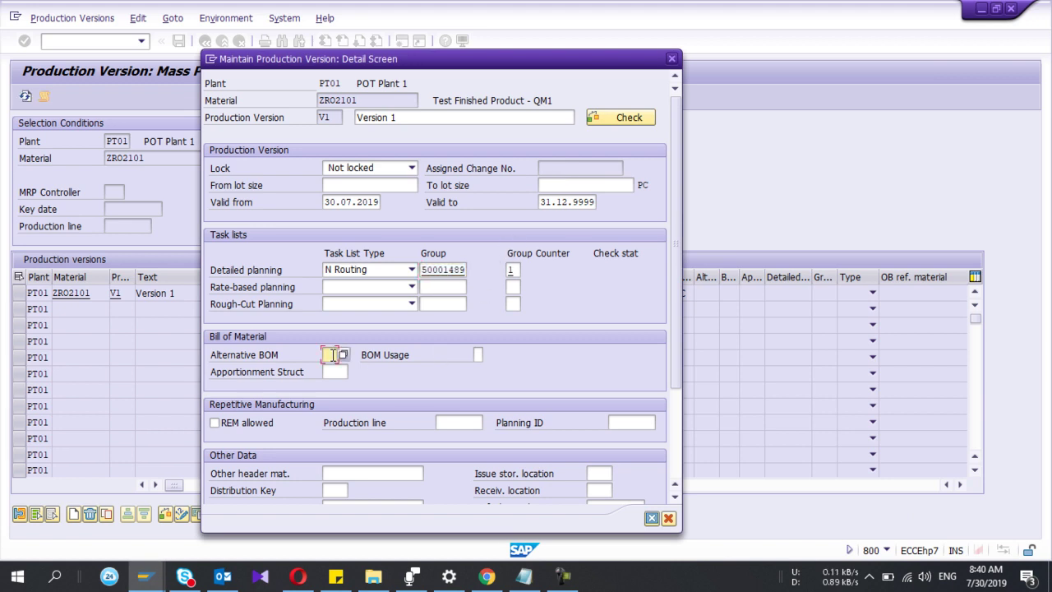
left_click(343, 359)
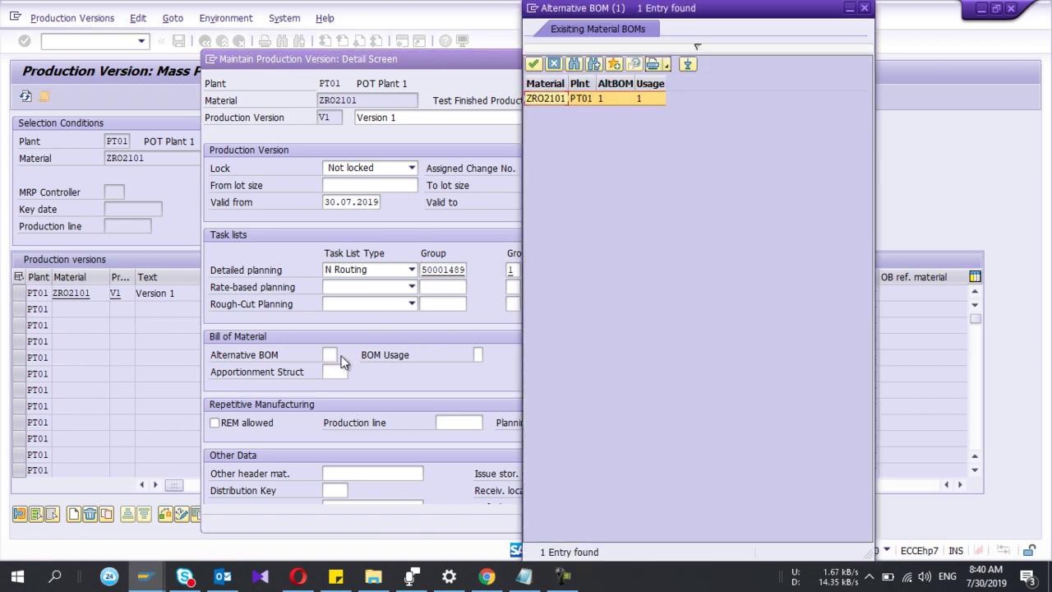
double_click(550, 101)
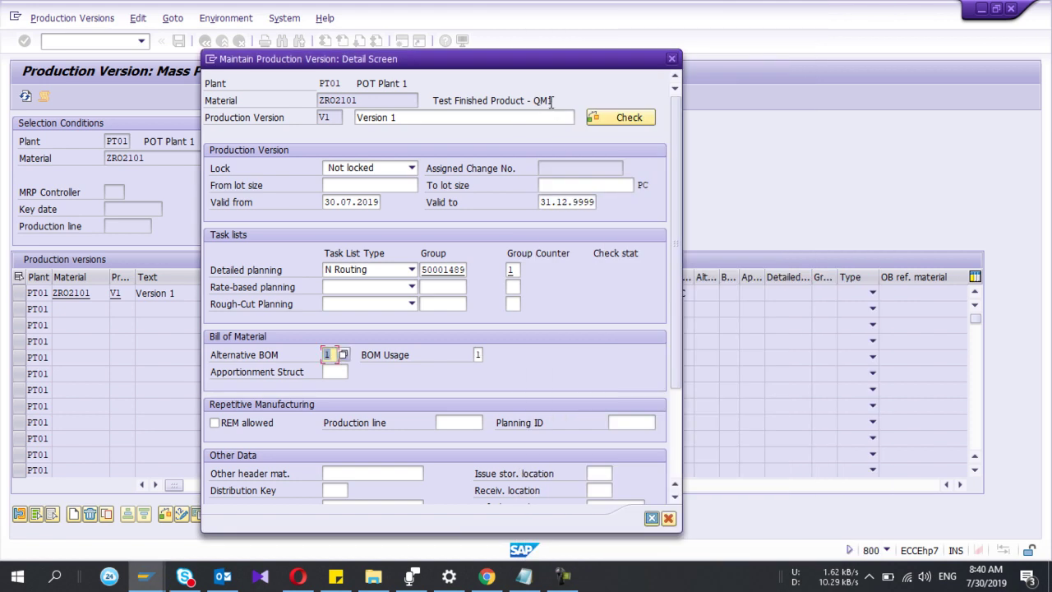
left_click_drag(483, 68, 507, 51)
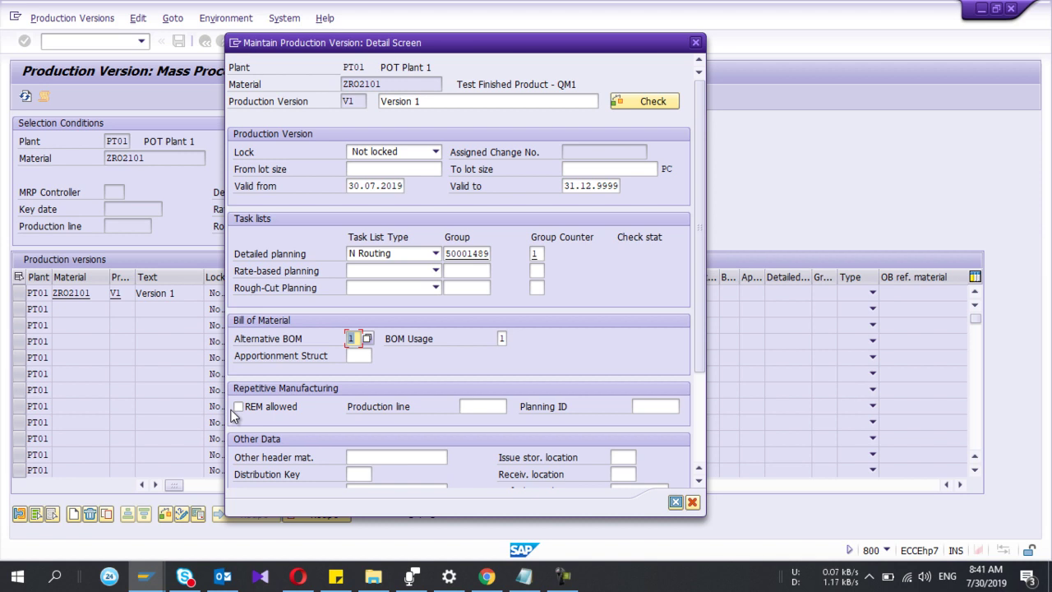
Step: Run V1's consistency check with no errors and adopt its details into the list
left_click(238, 407)
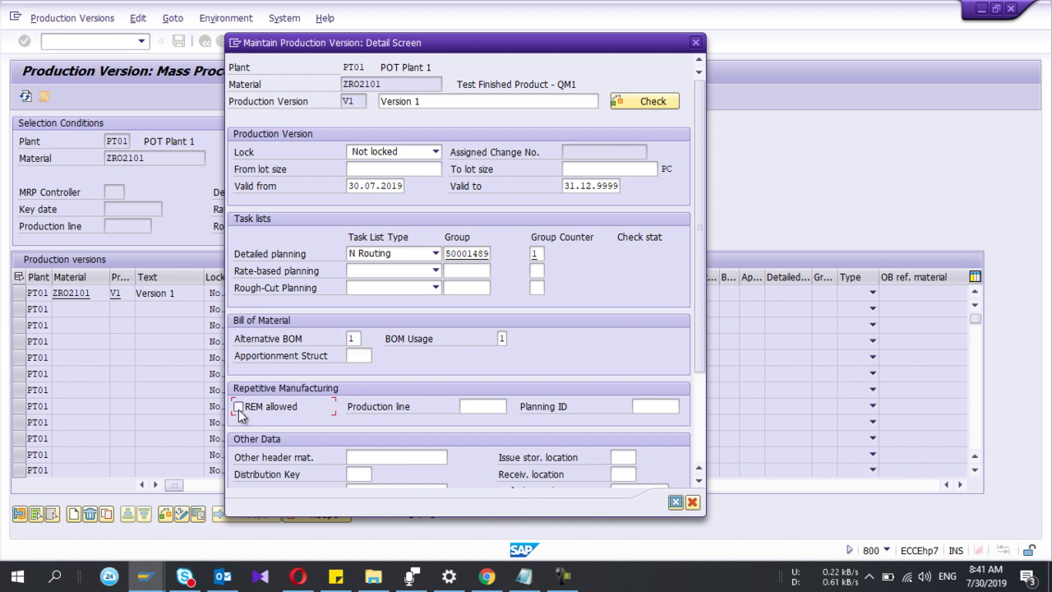
left_click(631, 107)
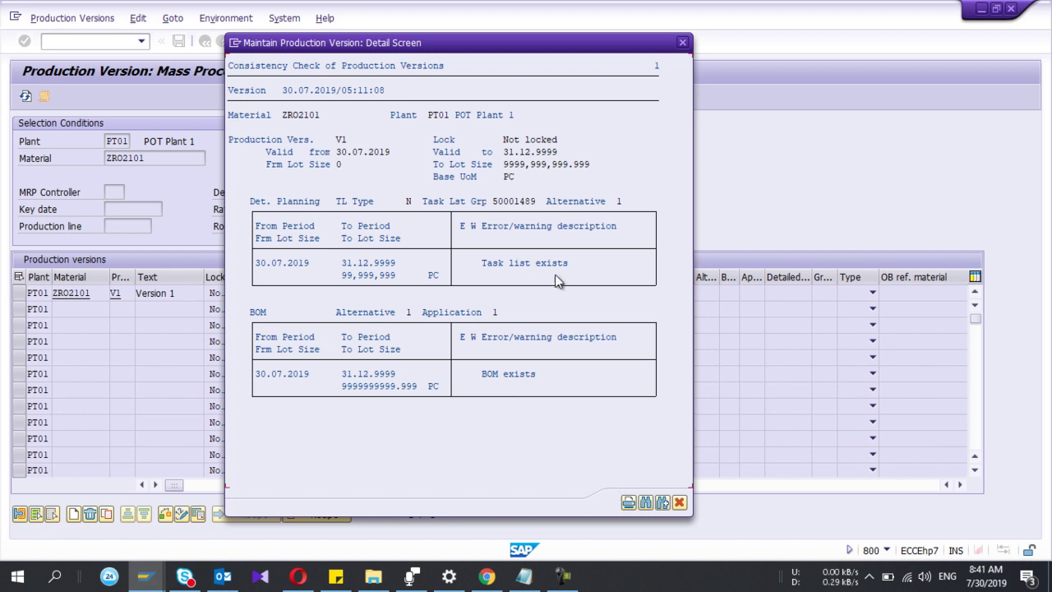
left_click(678, 502)
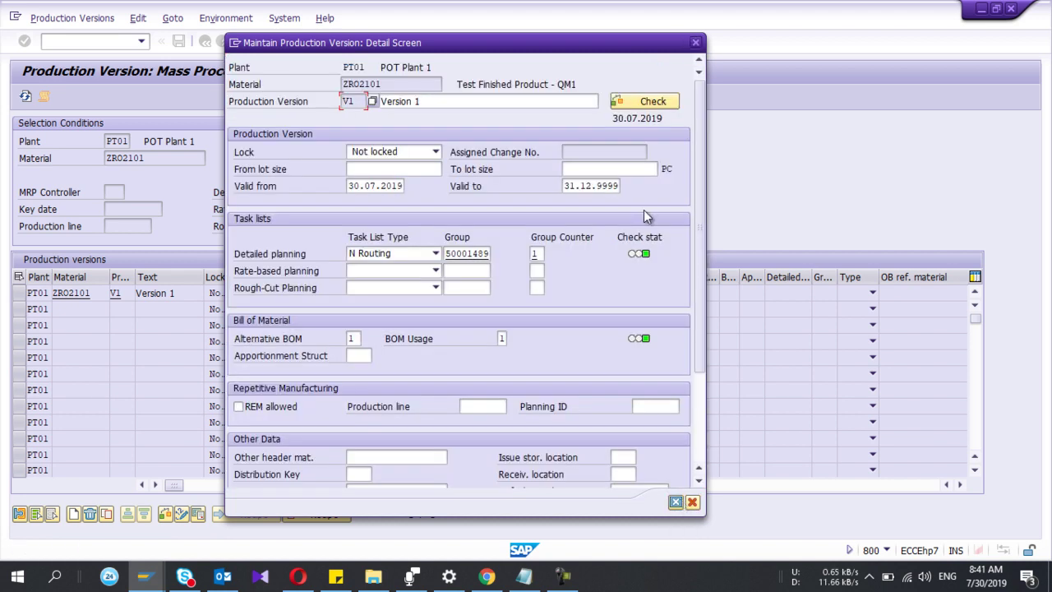
left_click(675, 502)
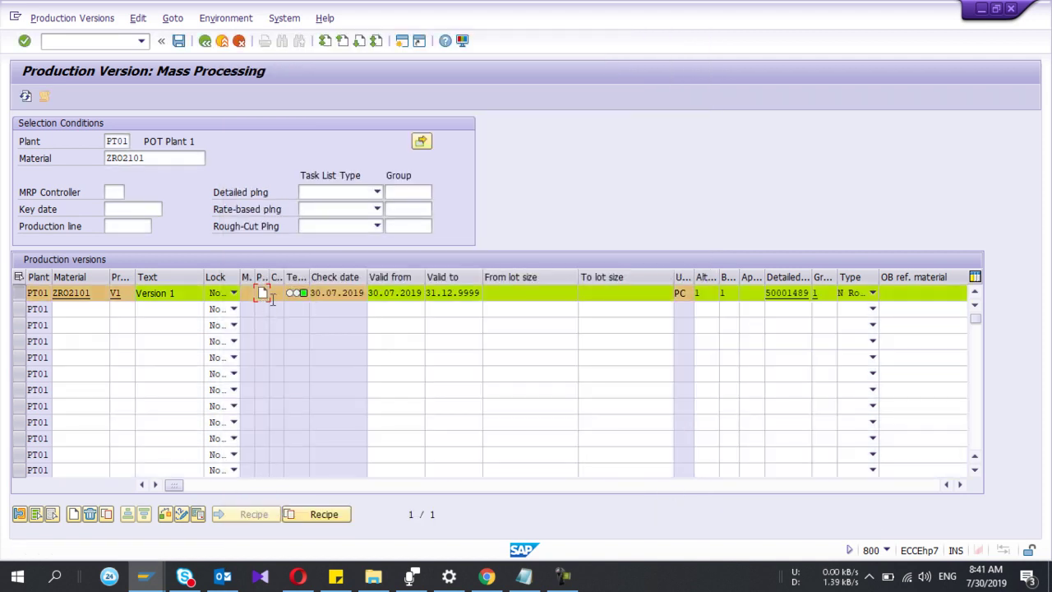
mouse_move(296, 298)
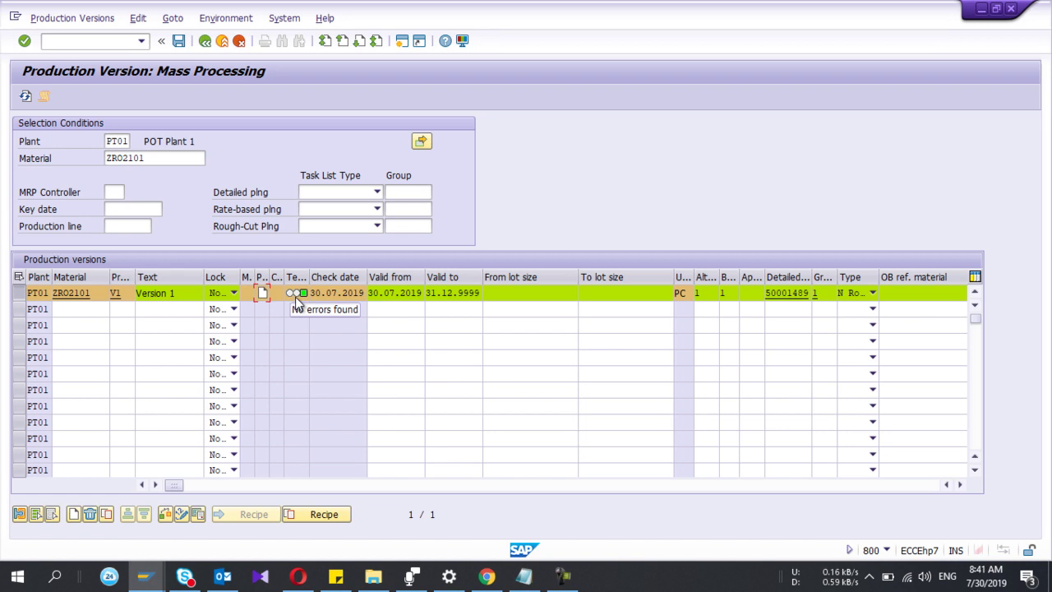
Step: Fill the next row with material ZRO2101, version V2 and text 'Version 2'
left_click(20, 296)
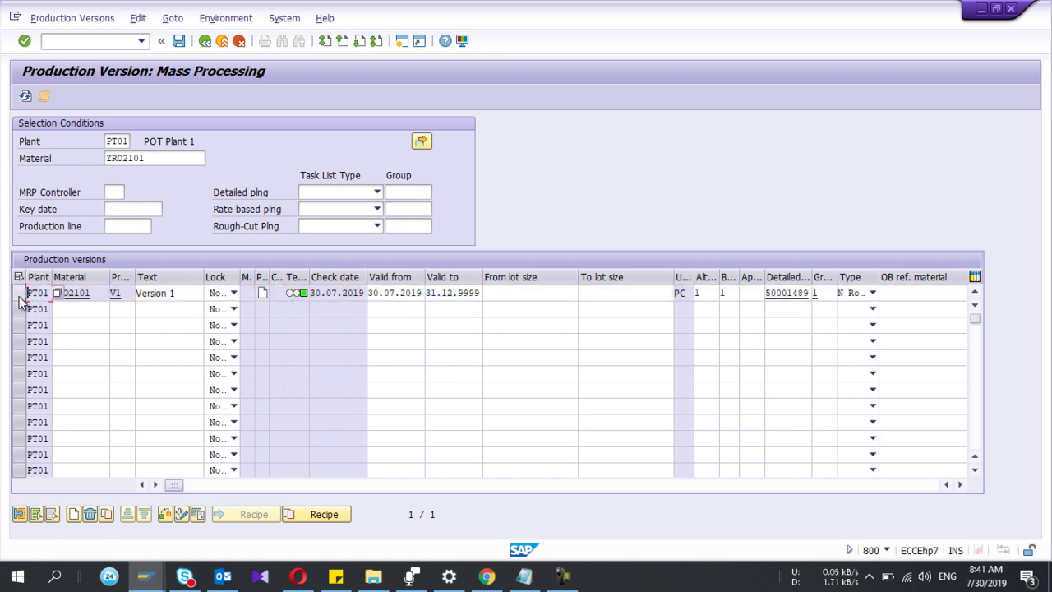
left_click(67, 309)
key("Down")
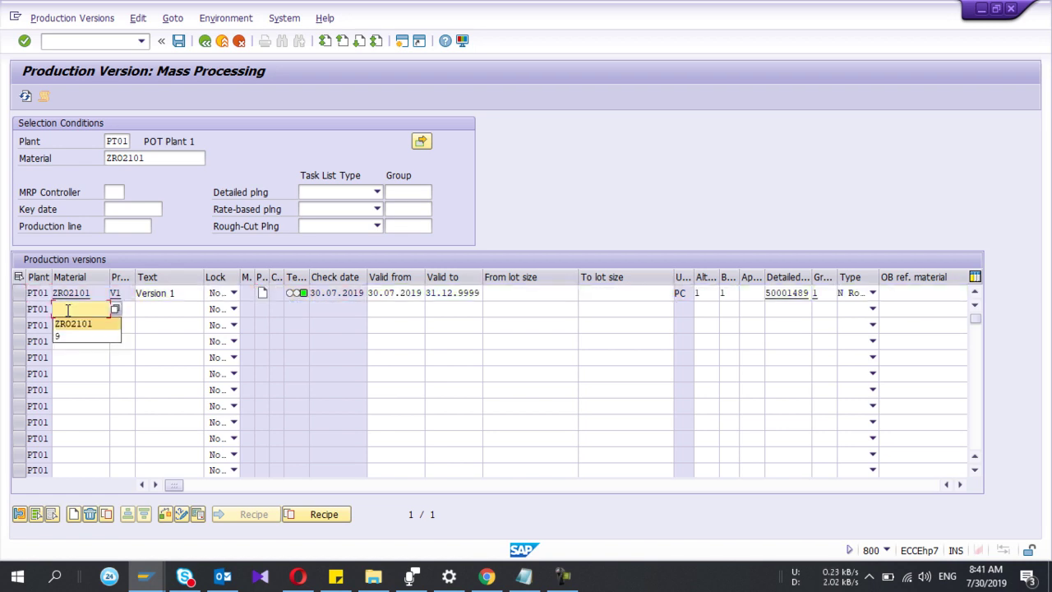
key("Tab")
key("Down")
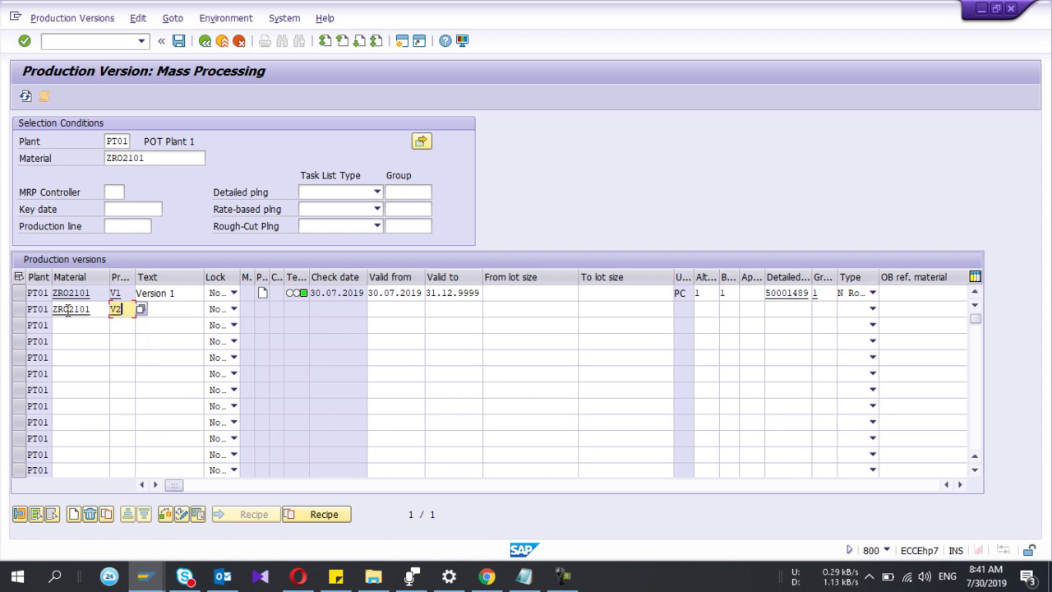
key("Tab")
key("Down")
key("Down")
key("Down")
key("Return")
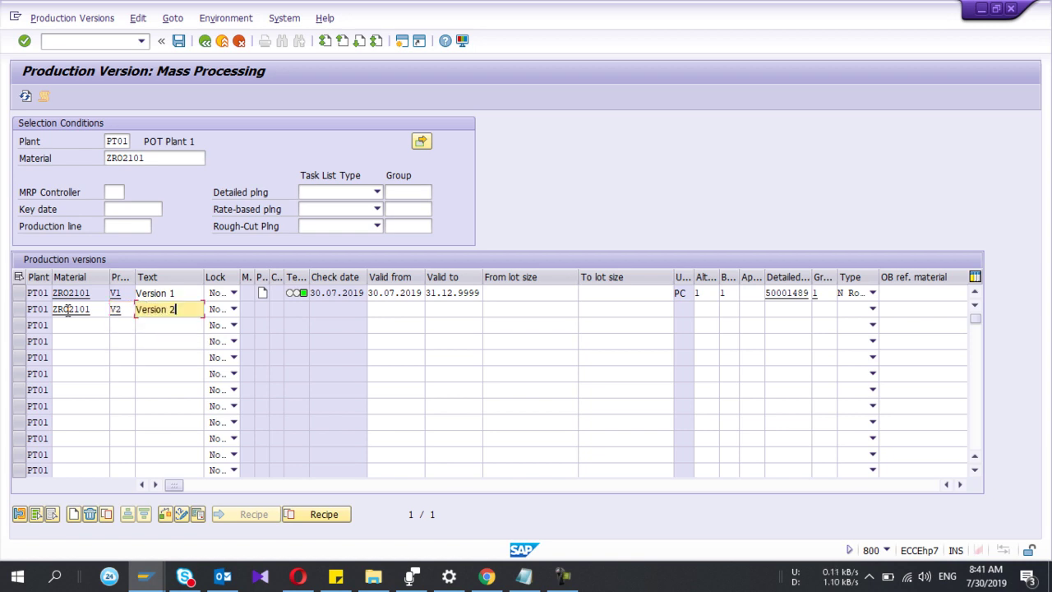
Step: Leave V2's valid-from date blank and commit the row with default validity
left_click(383, 311)
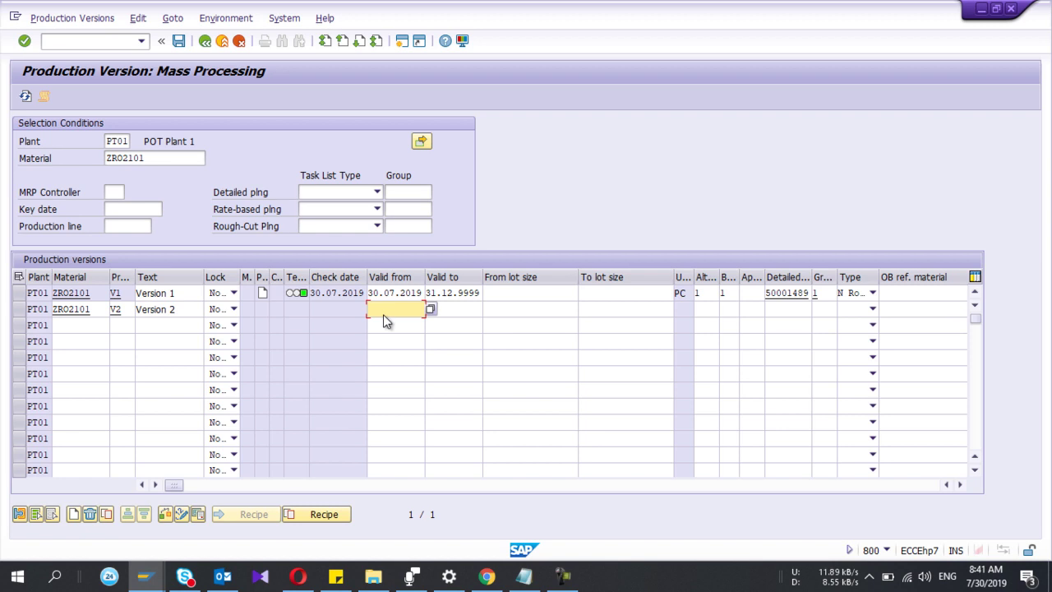
key("Down")
key("Return")
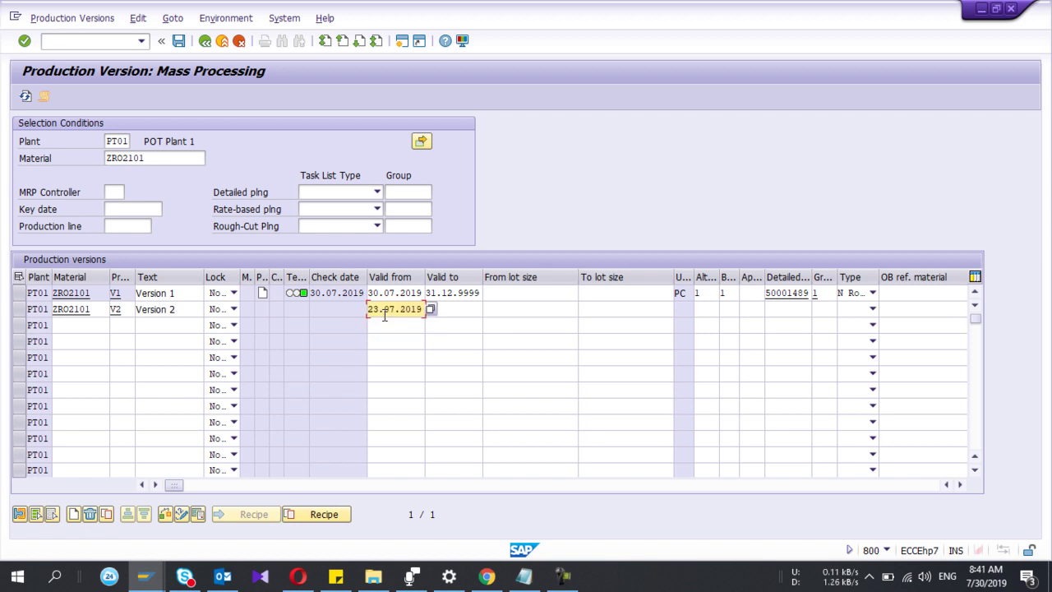
key("BackSpace")
key("BackSpace")
key("BackSpace")
key("BackSpace")
key("BackSpace")
key("BackSpace")
key("BackSpace")
key("BackSpace")
key("BackSpace")
key("BackSpace")
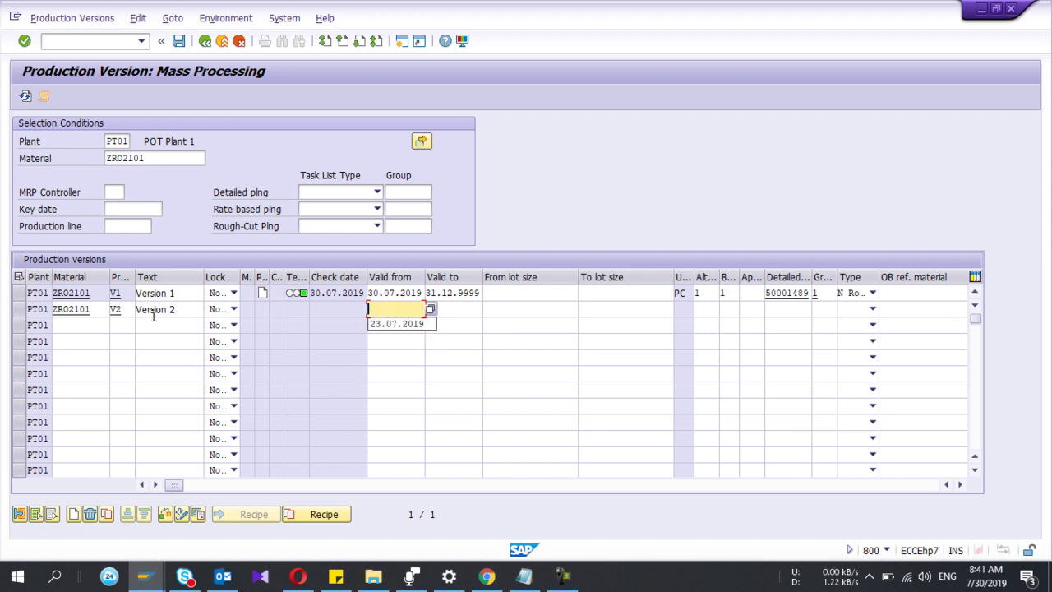
key("Return")
key("Return")
key("Return")
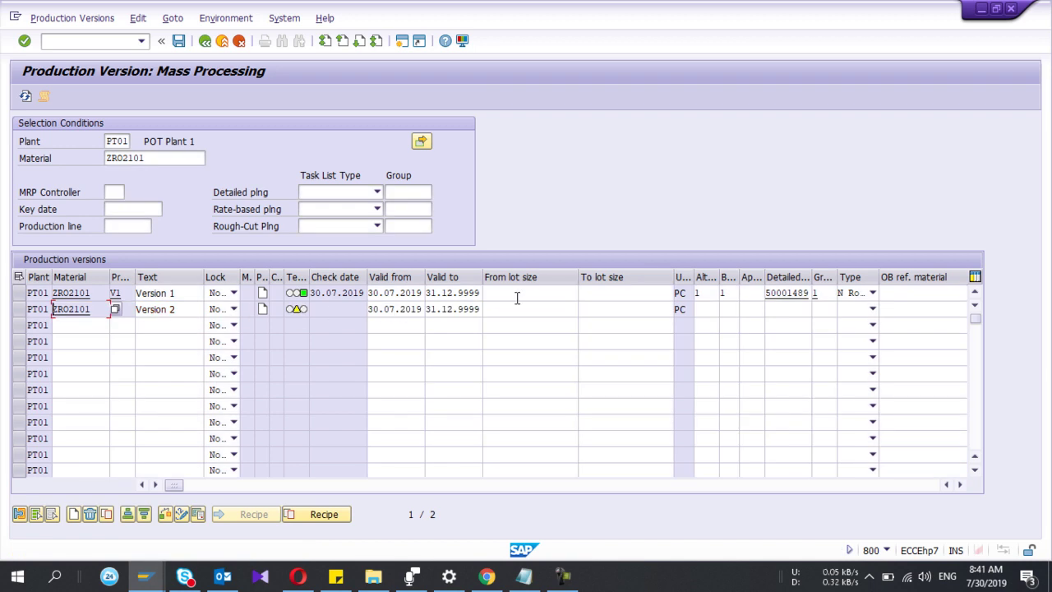
Step: Open V2's details and set the detailed planning task list type to N Routing
left_click(261, 311)
left_click(347, 300)
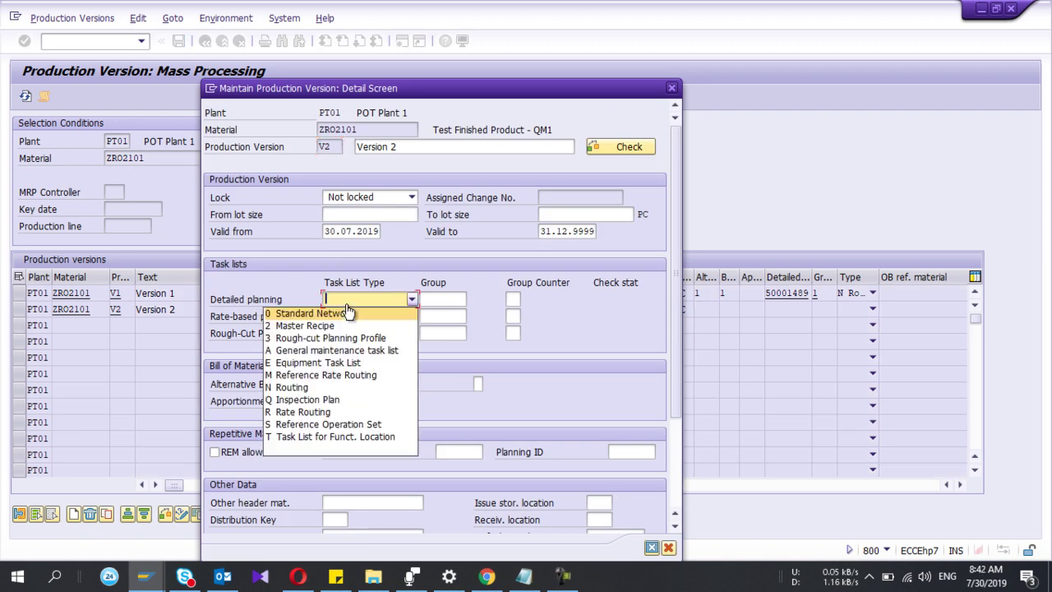
left_click(298, 395)
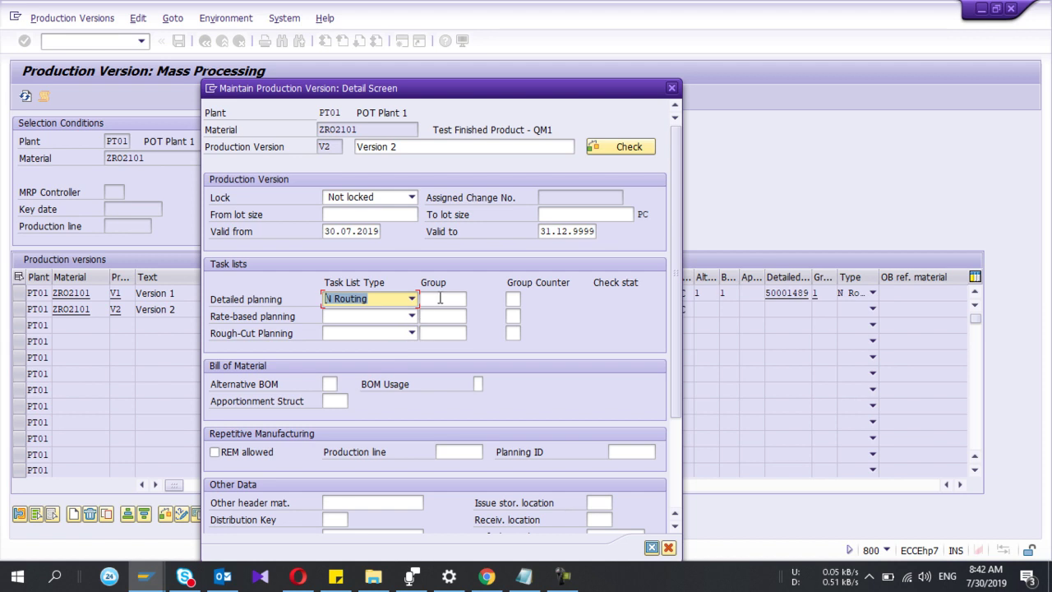
Step: Assign routing group 50001489 with group counter 2 to V2
left_click(442, 298)
key("Down")
key("Return")
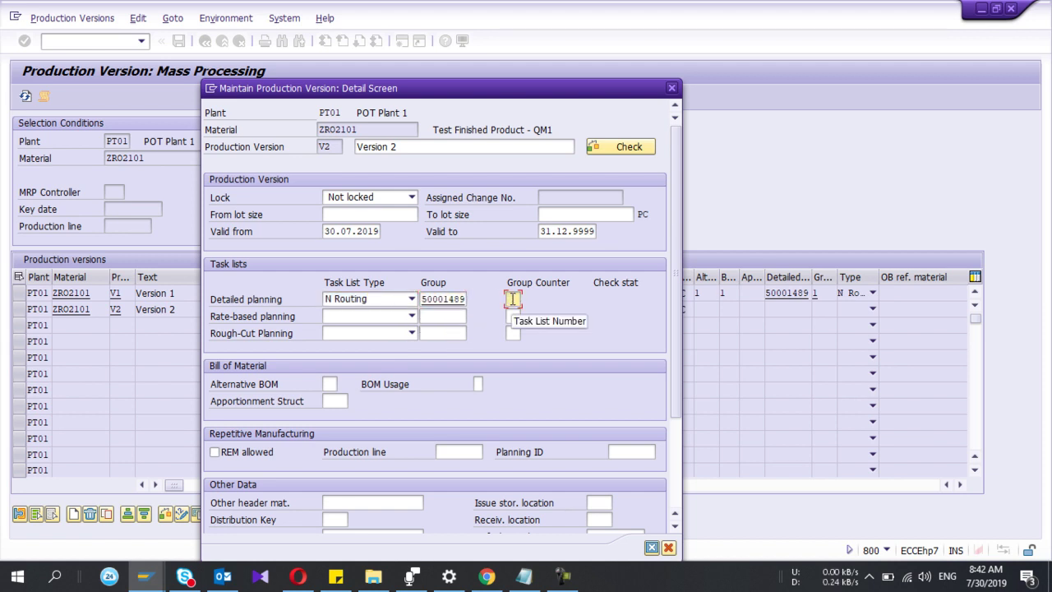
type("2")
left_click(462, 299)
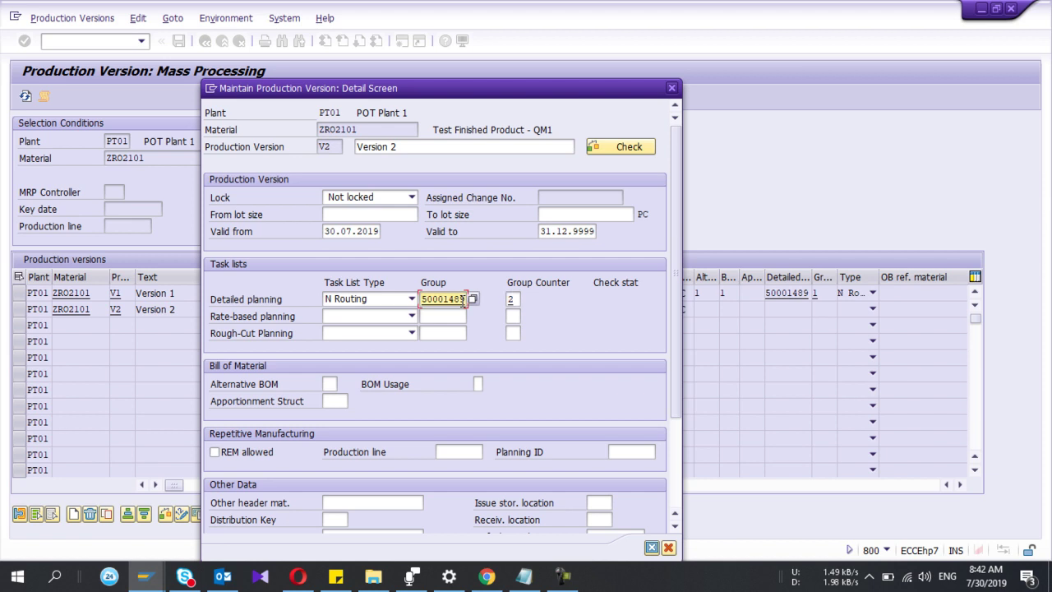
left_click(473, 299)
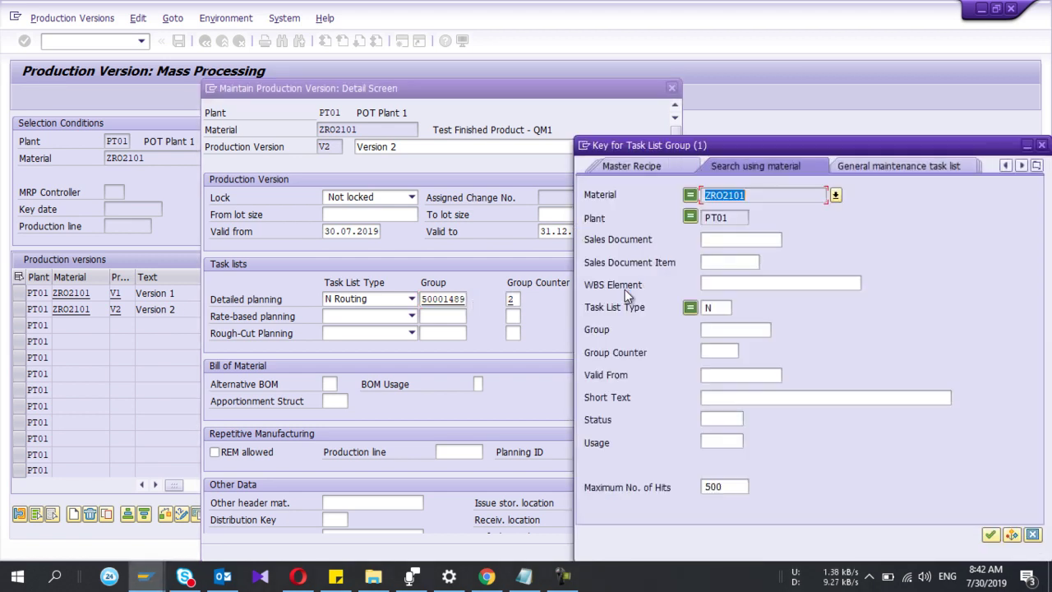
key("Return")
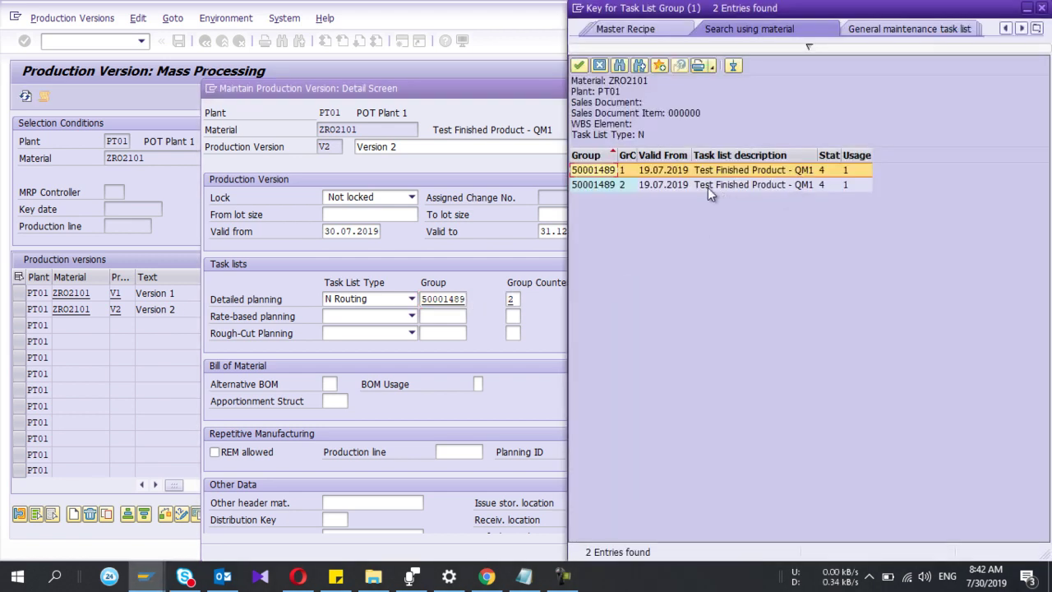
double_click(708, 188)
Step: Set V2's alternative BOM to 1 with BOM usage 1
left_click(328, 382)
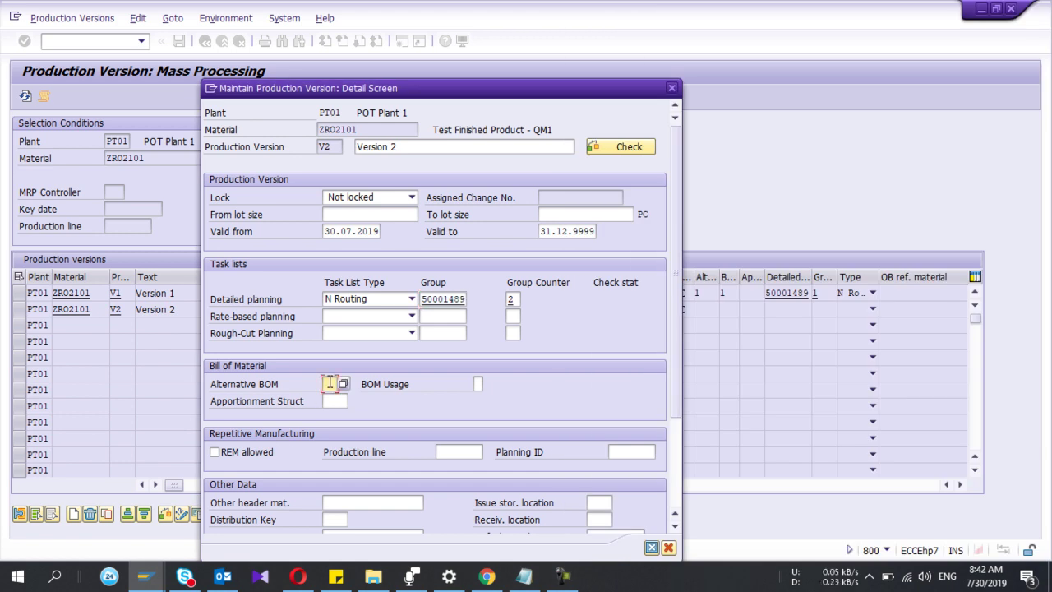
left_click(343, 383)
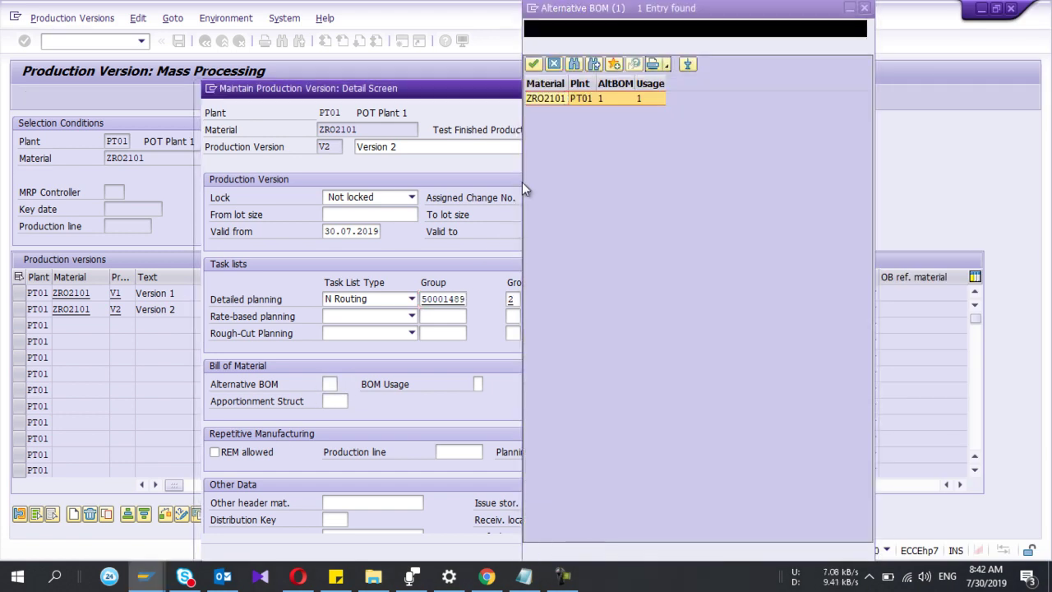
double_click(546, 98)
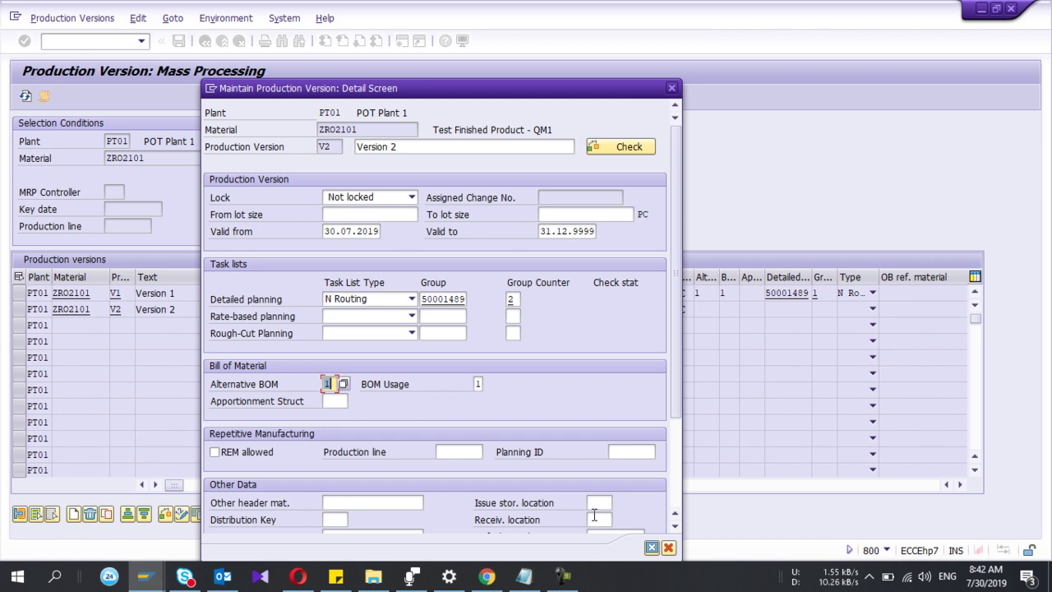
Step: Adopt V2's details and run its consistency check, which passes with no errors
left_click(651, 548)
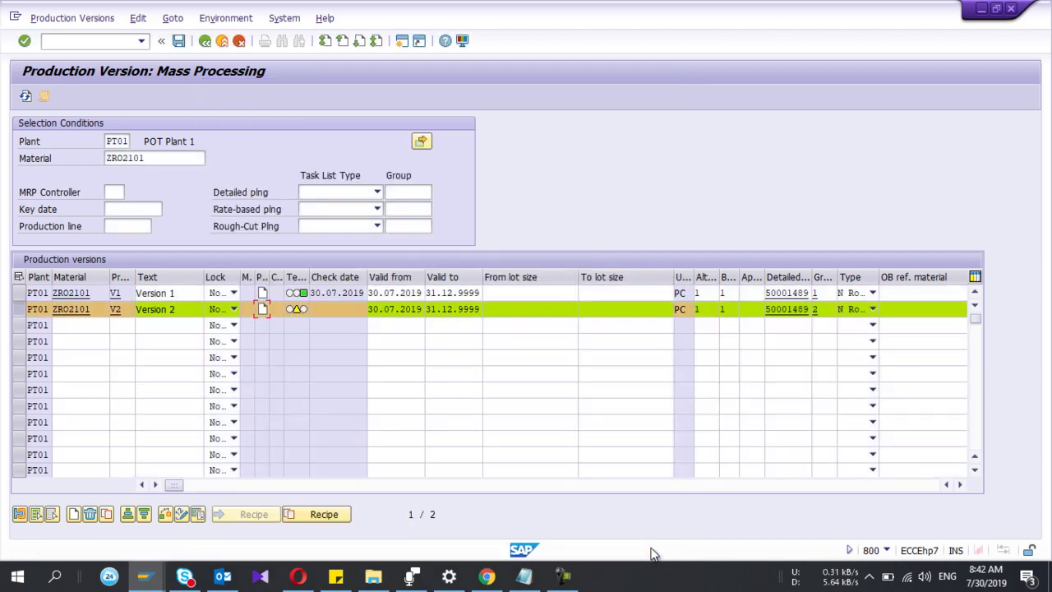
left_click(165, 513)
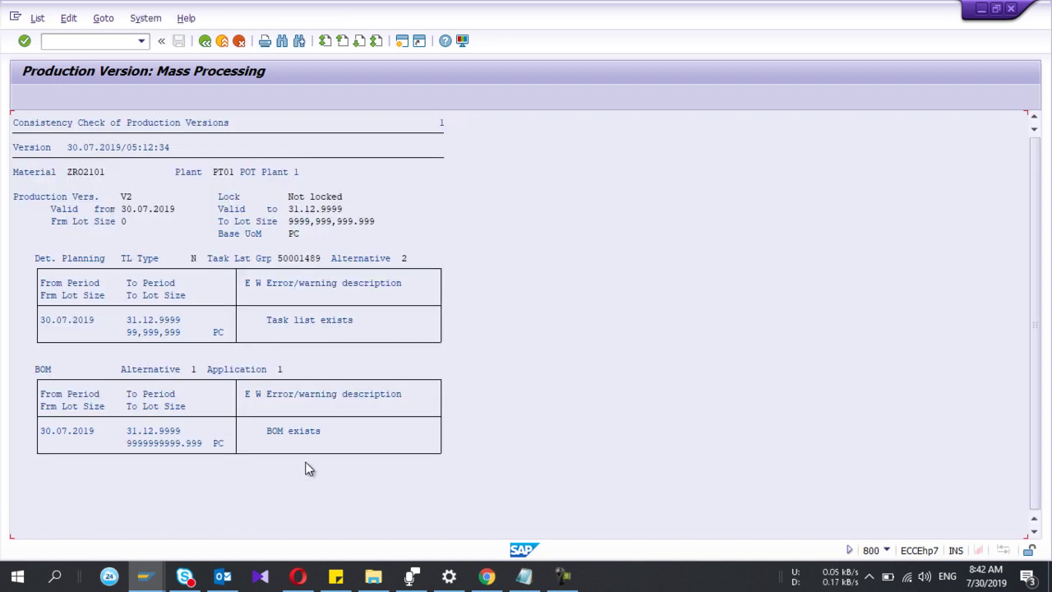
left_click(205, 41)
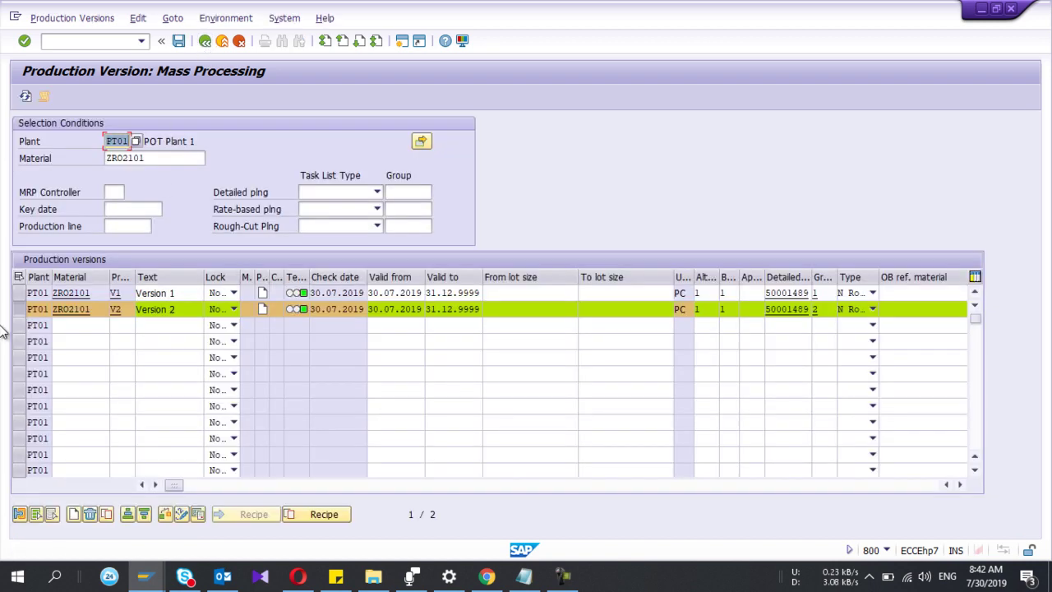
left_click(21, 315)
left_click(502, 310)
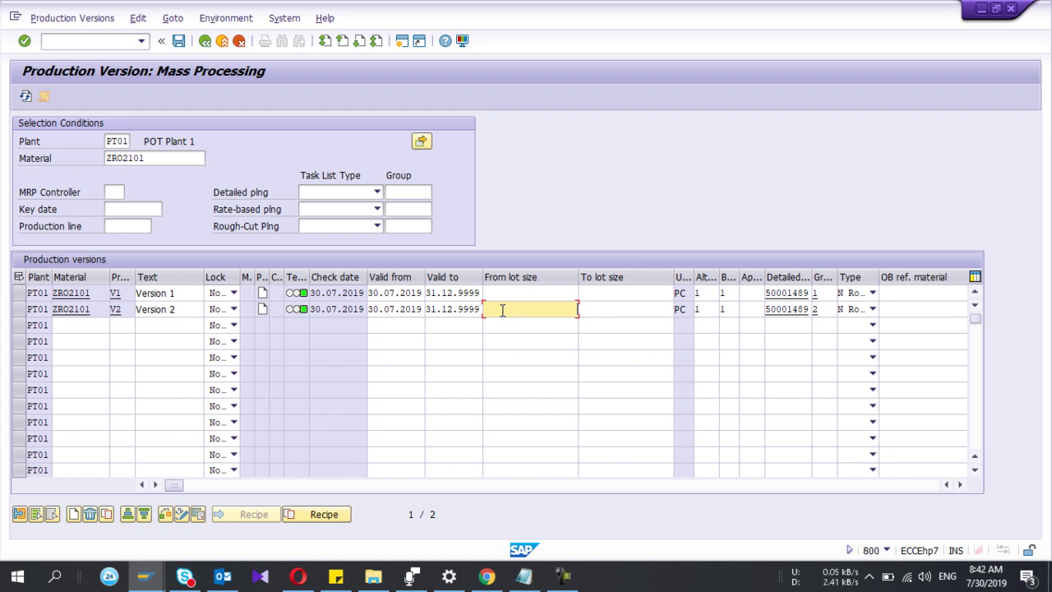
Step: Enter lot sizes 0–50,000 for V1 and 50,001–99,999,999 for V2
key("Up")
type("0")
key("Tab")
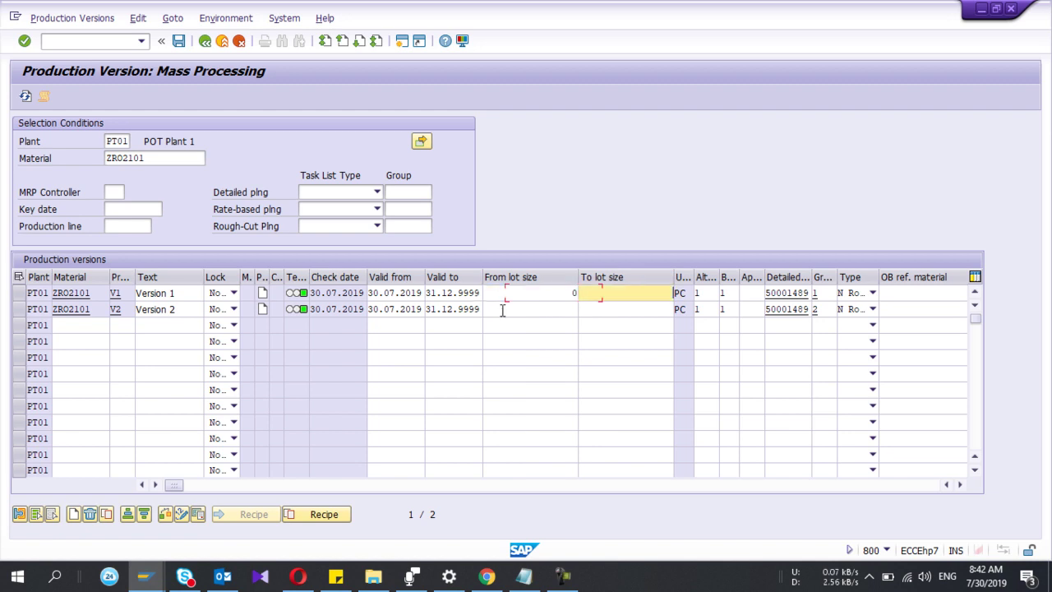
type("5000")
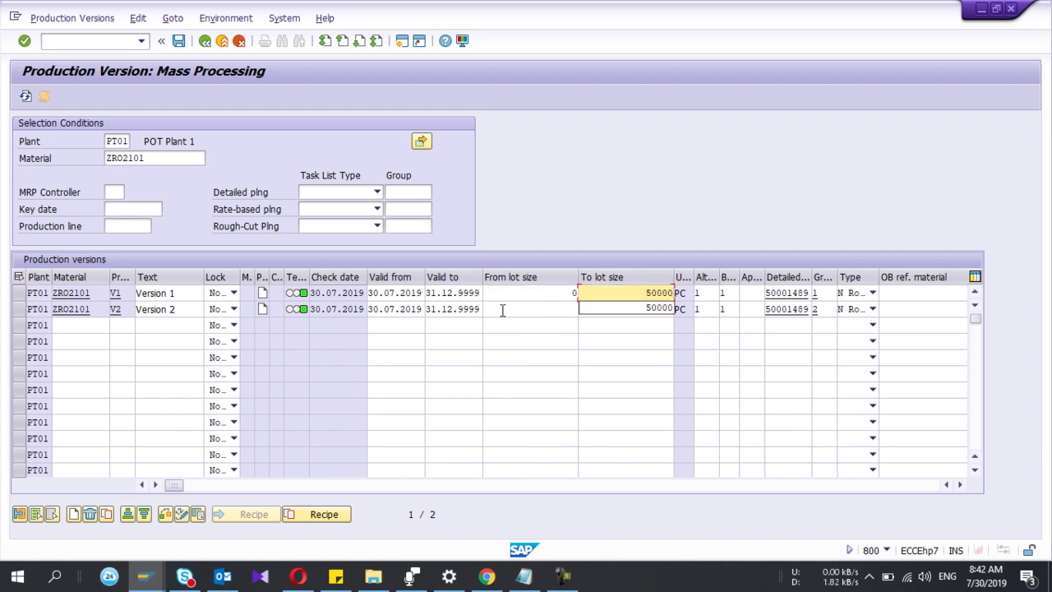
type("0")
key("Tab")
left_click(502, 309)
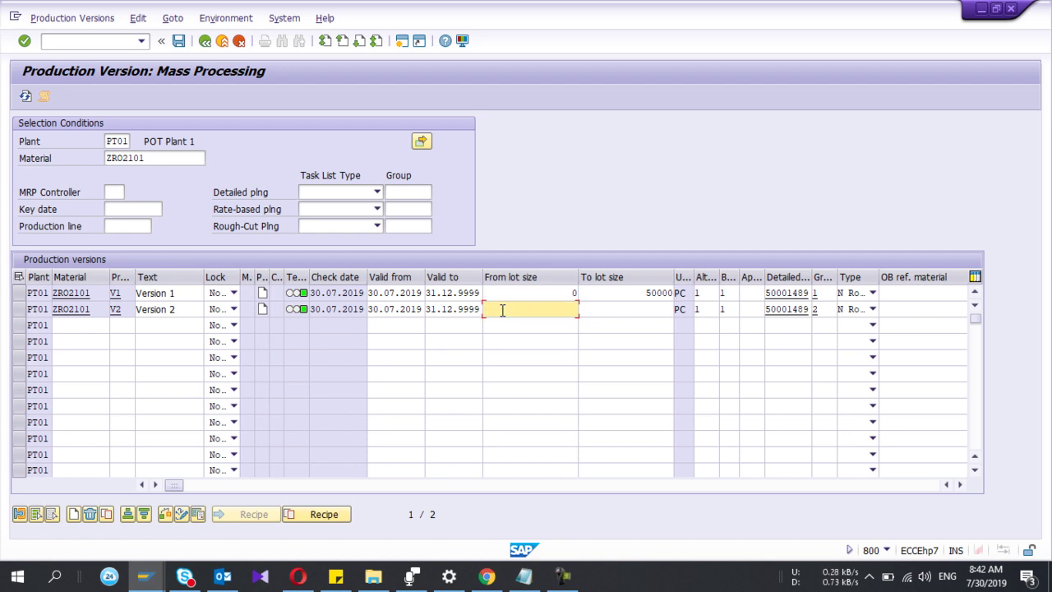
type("50001")
key("Tab")
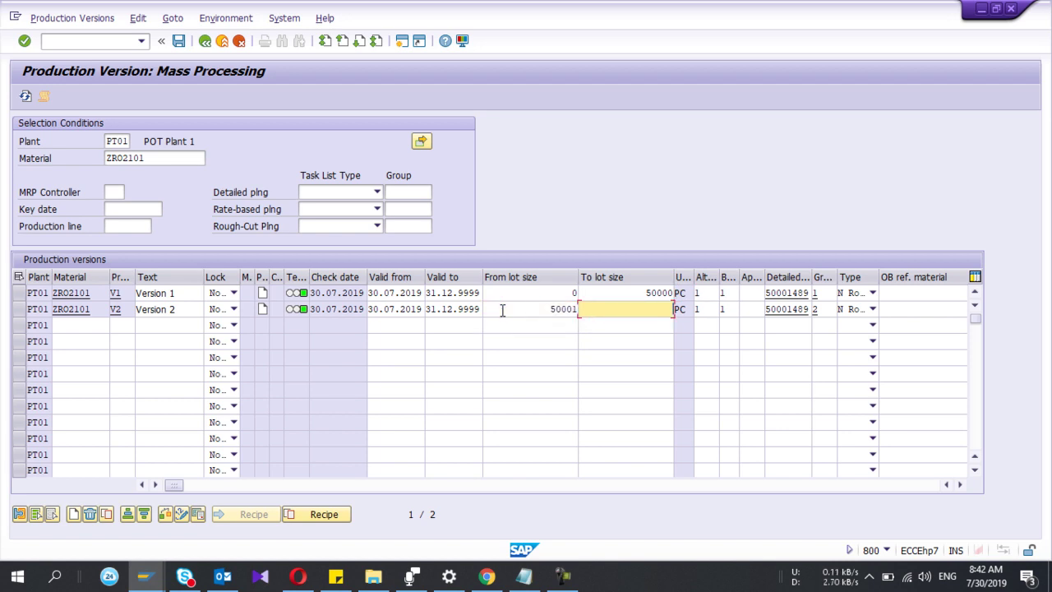
type("99")
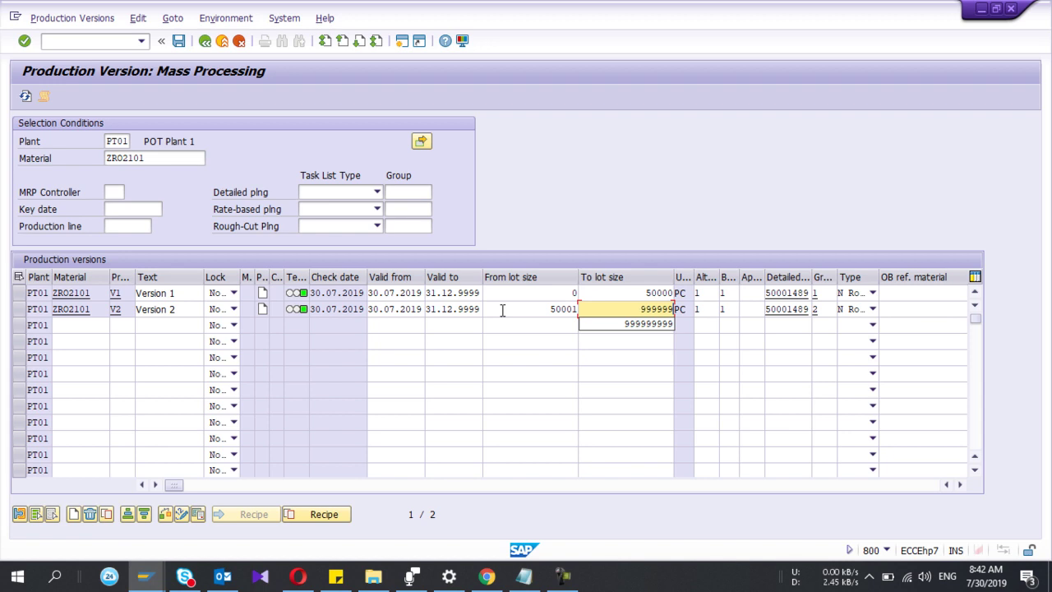
type(",999,999")
key("Return")
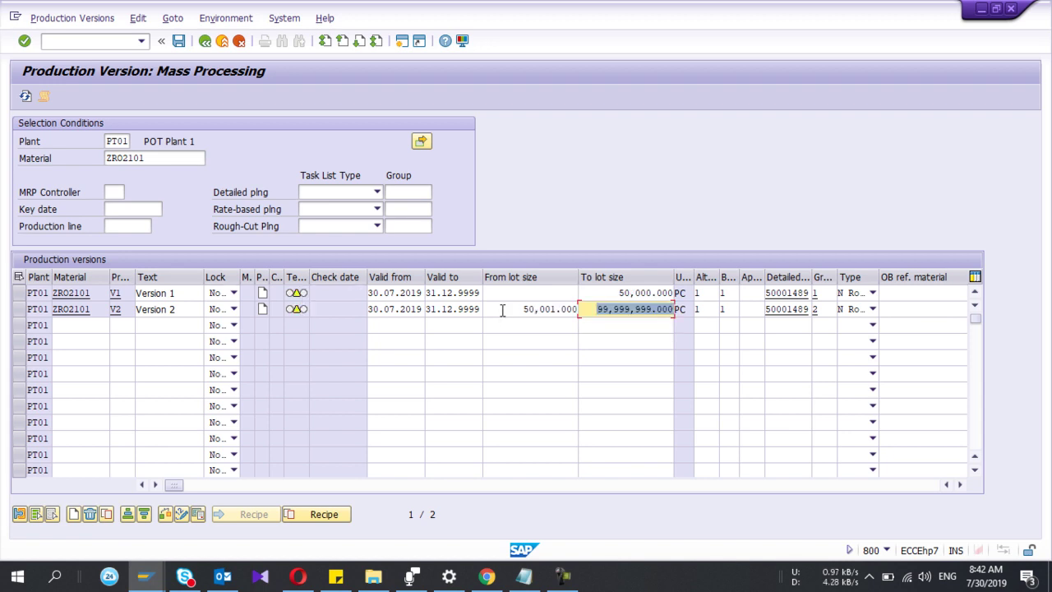
Step: Review version V1's details, then consistency-check V1 to a green status
double_click(293, 293)
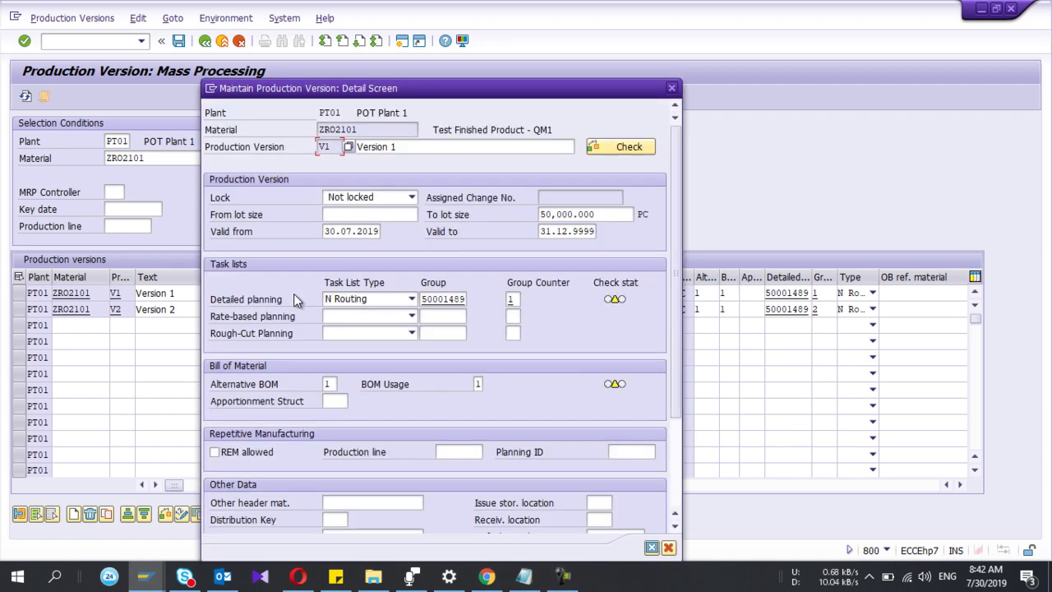
left_click(672, 88)
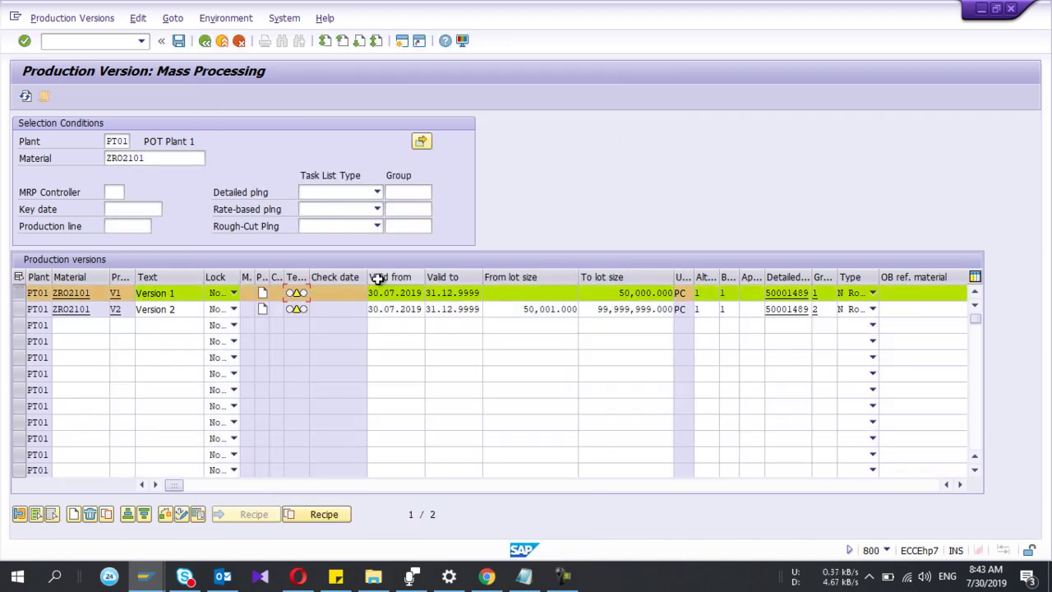
left_click(164, 513)
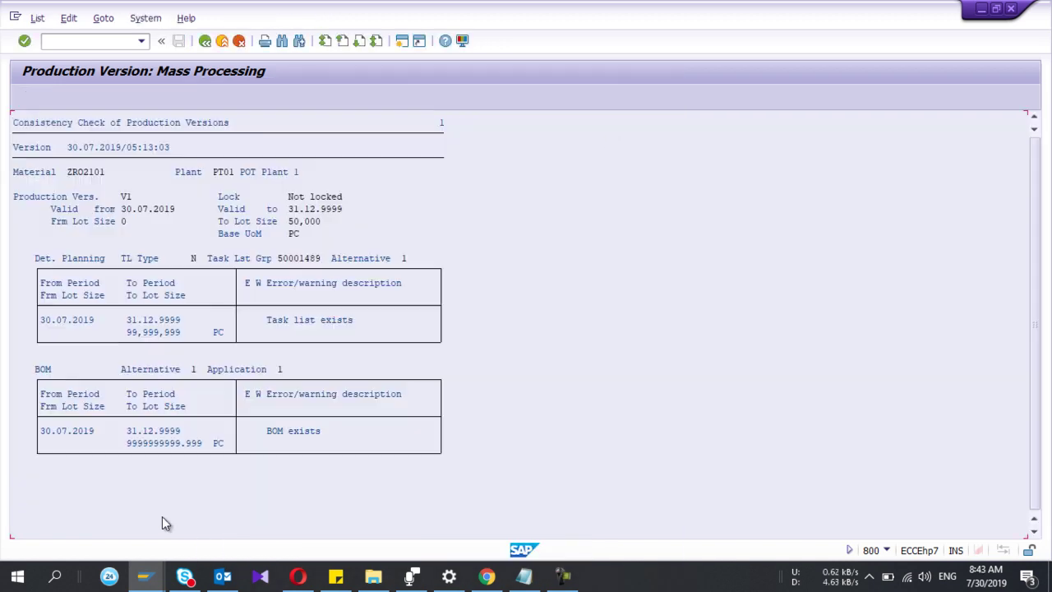
left_click(205, 41)
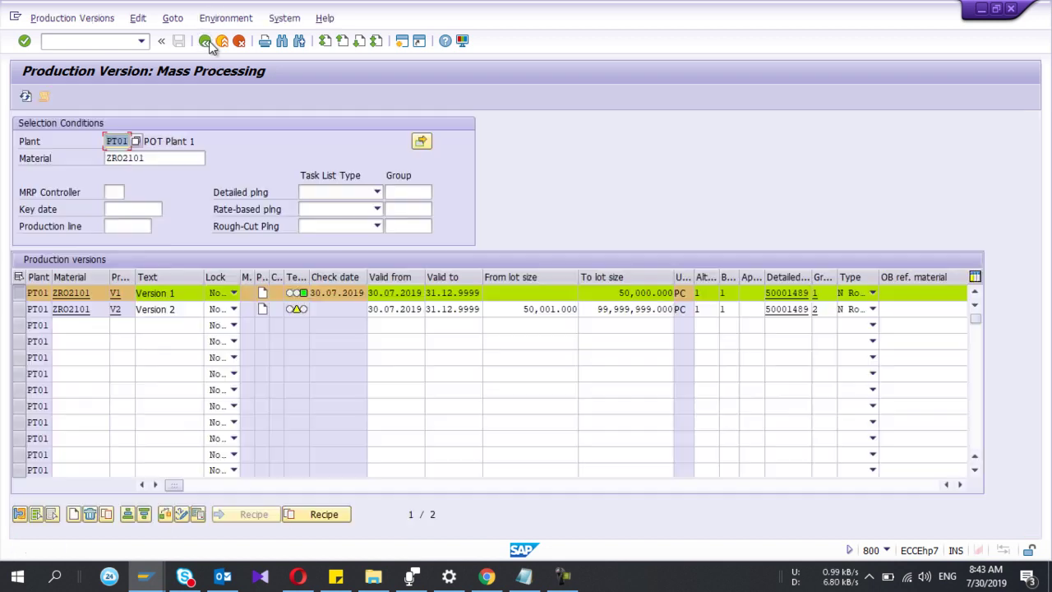
Step: Consistency-check version V2 alone, confirming its 50,001–99,999,999 range
left_click(298, 310)
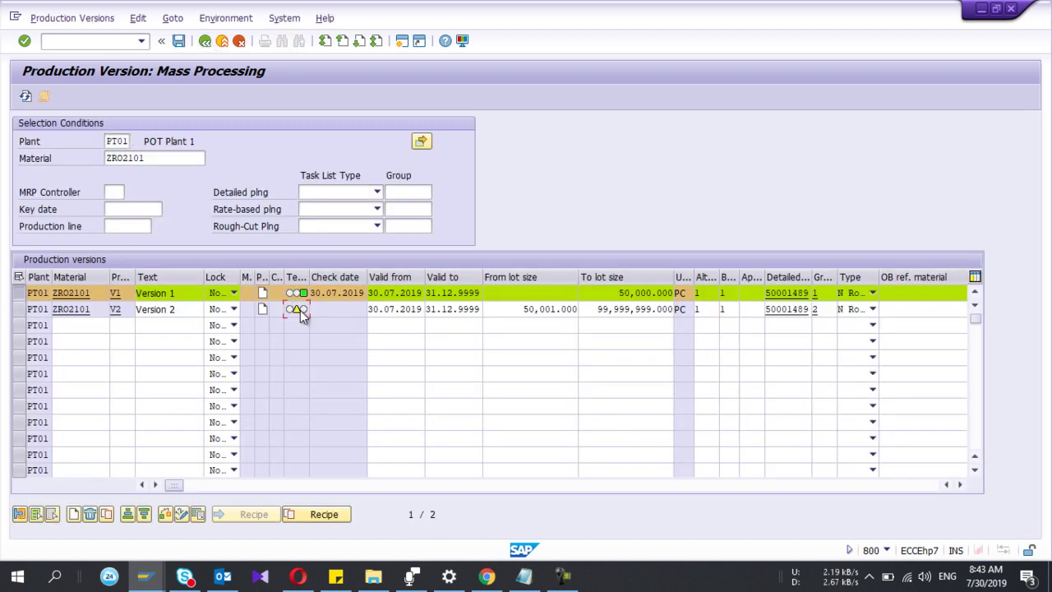
left_click(20, 309)
left_click(21, 292)
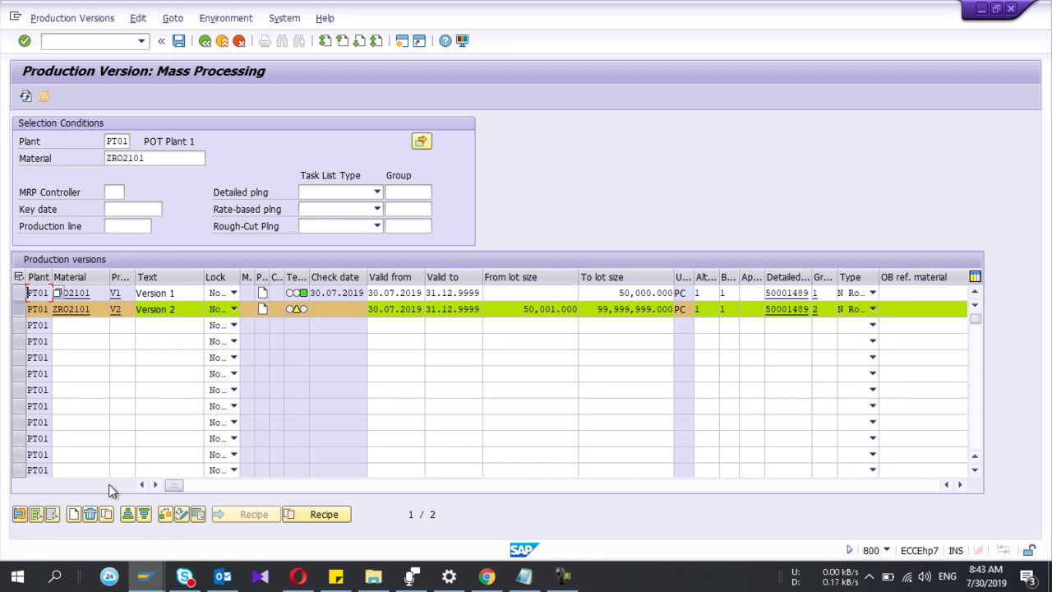
left_click(165, 514)
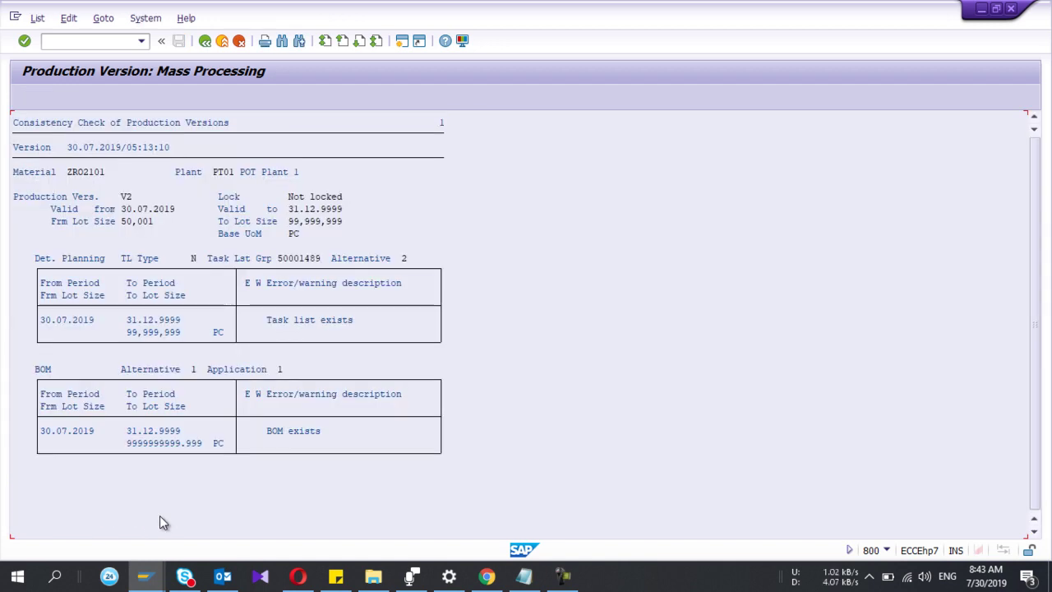
left_click(200, 43)
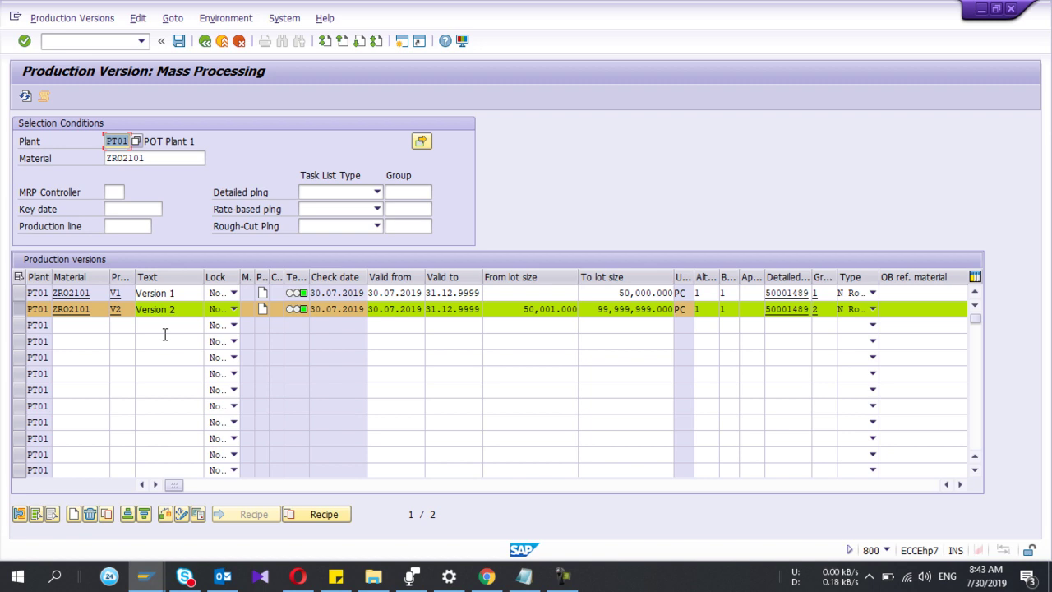
Step: Deselect V2's row, leaving V1 and V2 both green-checked on 30.07.2019
left_click(20, 312)
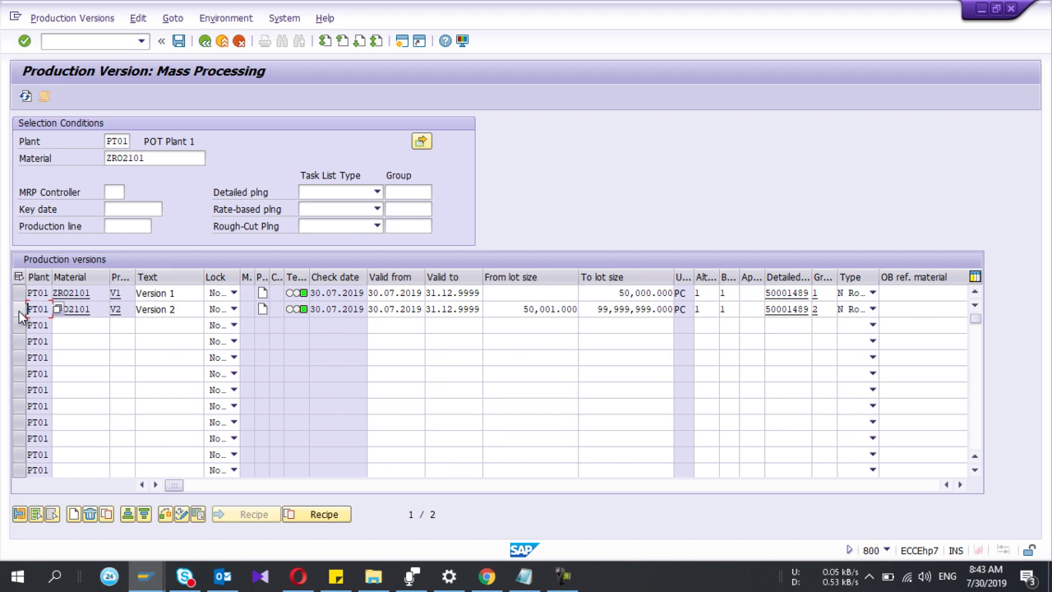